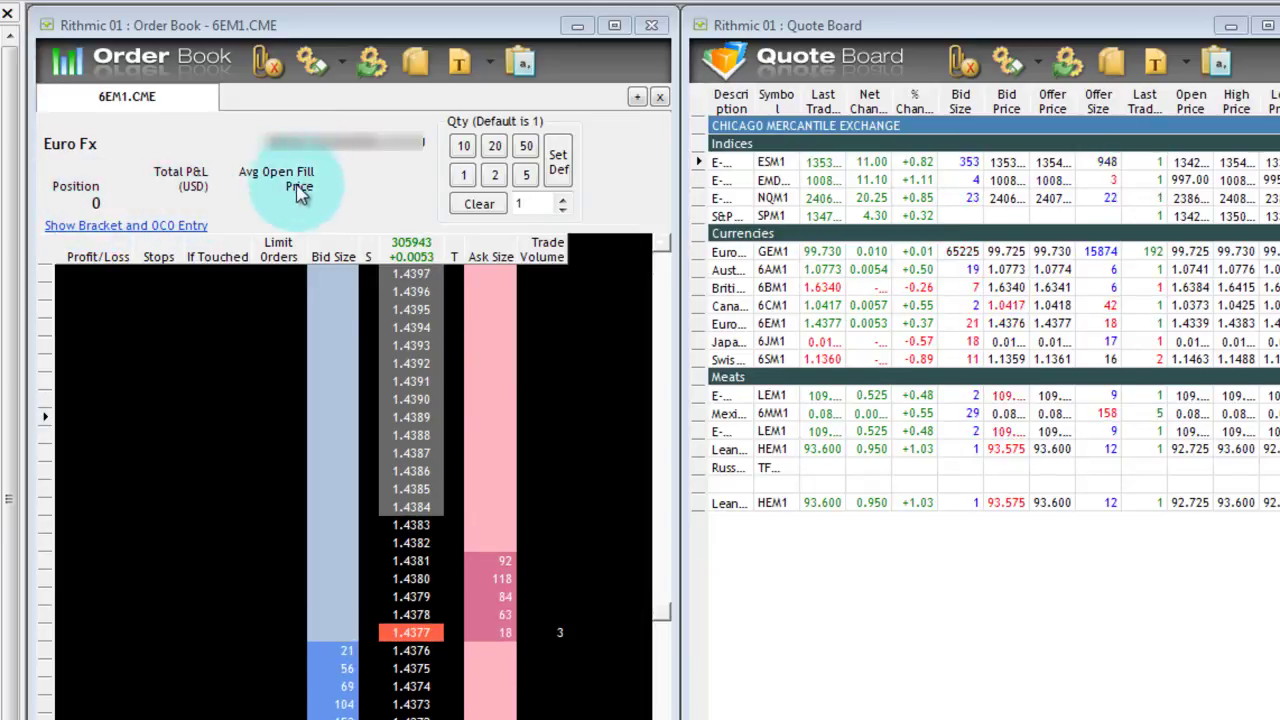
- Open the 6EM1.CME order book's symbol for editing, and select the trading account from the account list
{"action": "left_click", "coordinate": [80, 145]}
{"action": "left_click_drag", "start_coordinate": [117, 142], "coordinate": [12, 148]}
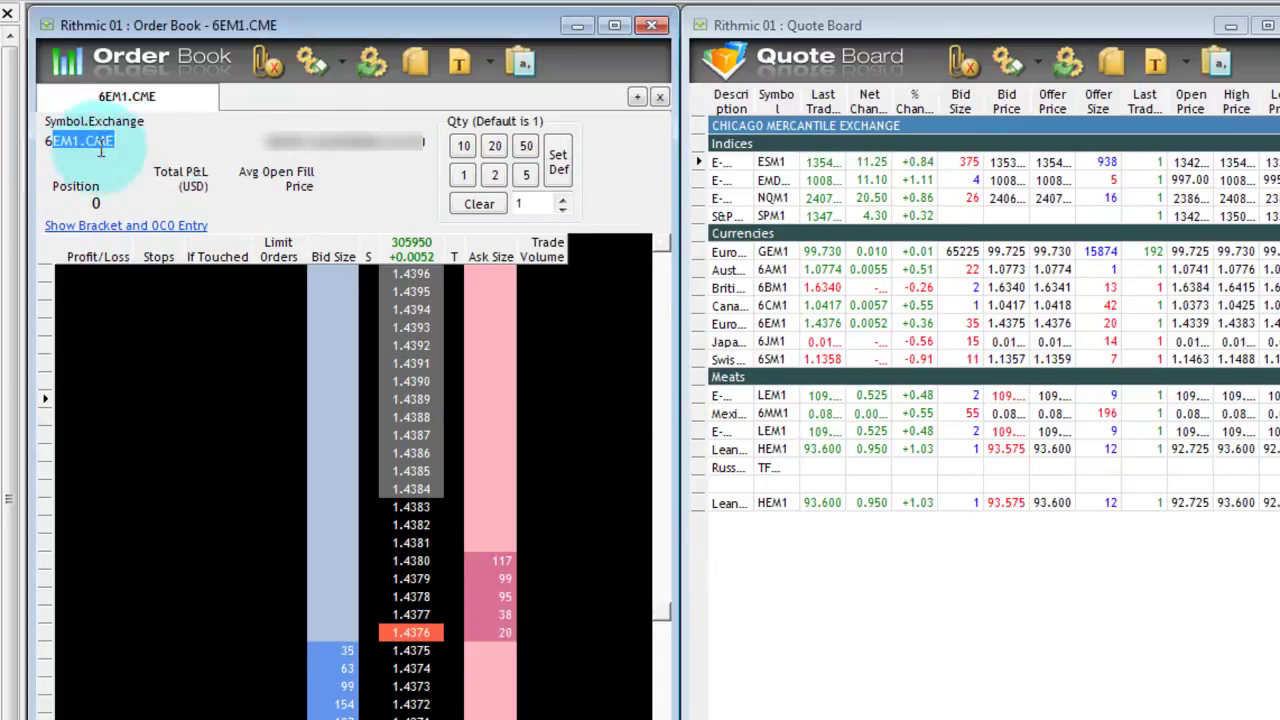
{"action": "left_click", "coordinate": [340, 143]}
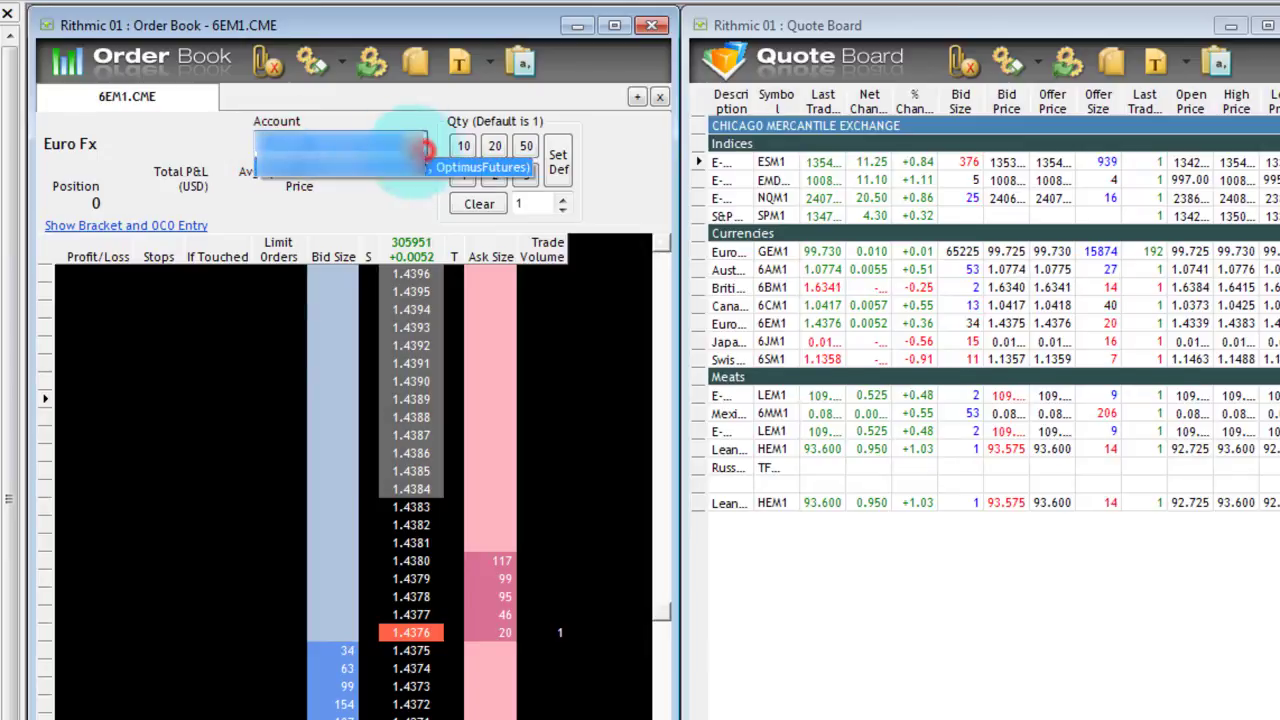
{"action": "key", "text": "Tab"}
{"action": "left_click", "coordinate": [423, 150]}
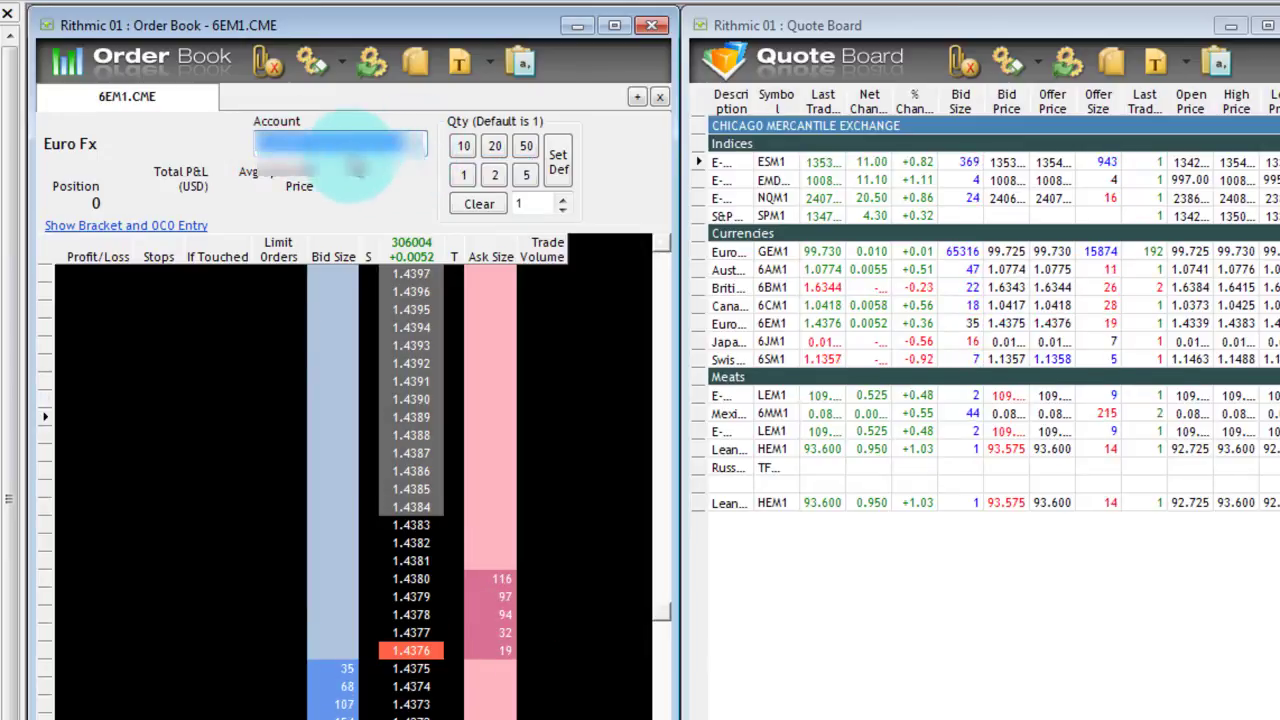
{"action": "left_click", "coordinate": [427, 147]}
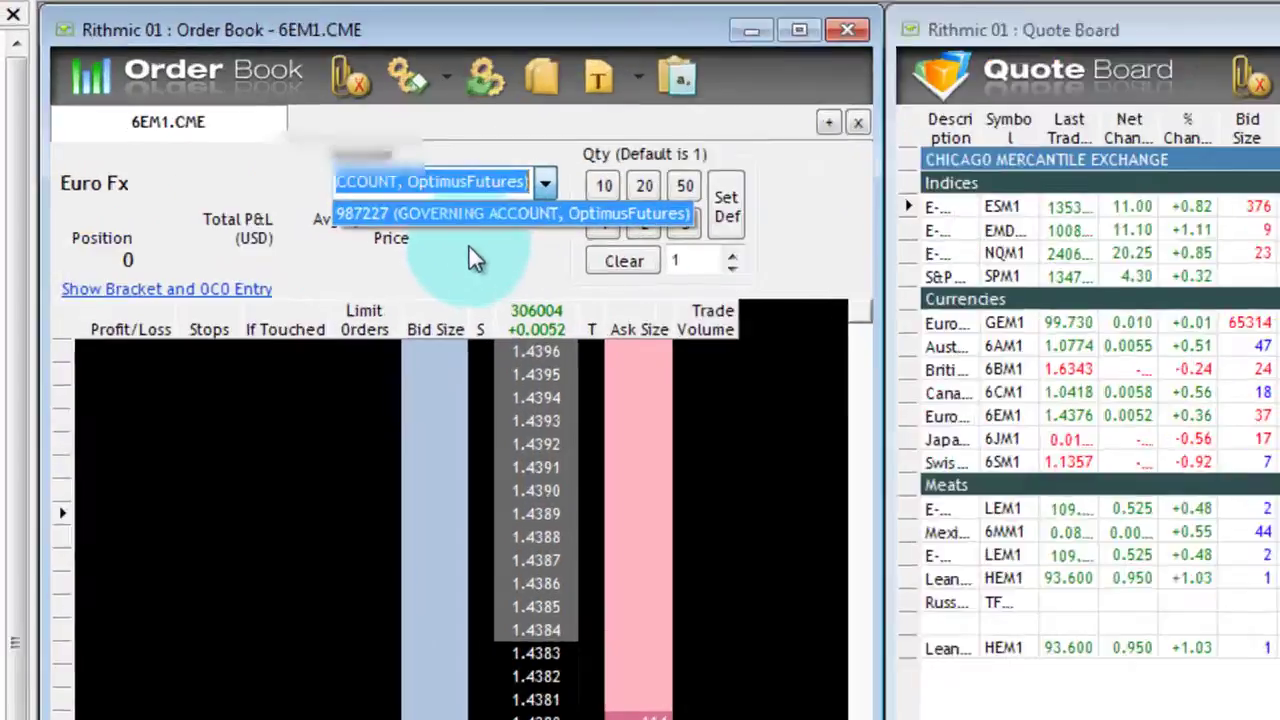
{"action": "left_click", "coordinate": [356, 192]}
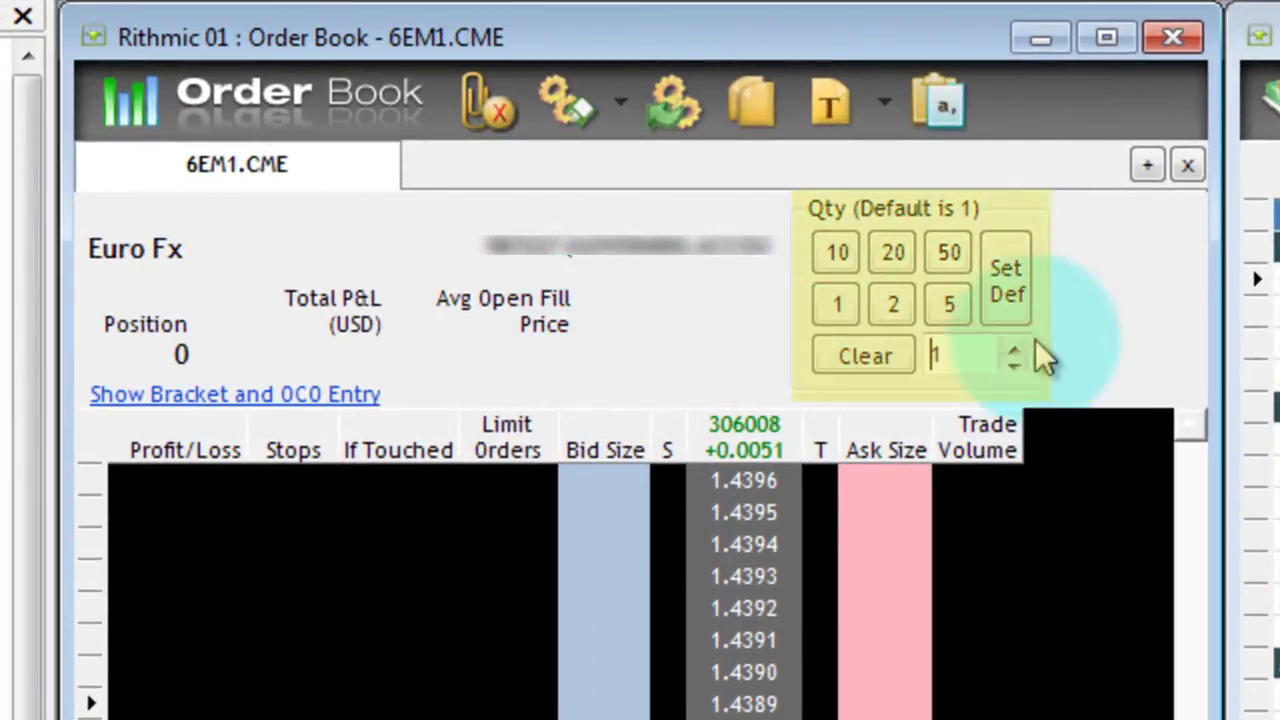
- Step the order quantity up and back down to 1, and raise it to 16 with the preset amounts 10 and 5
{"action": "left_click", "coordinate": [960, 357]}
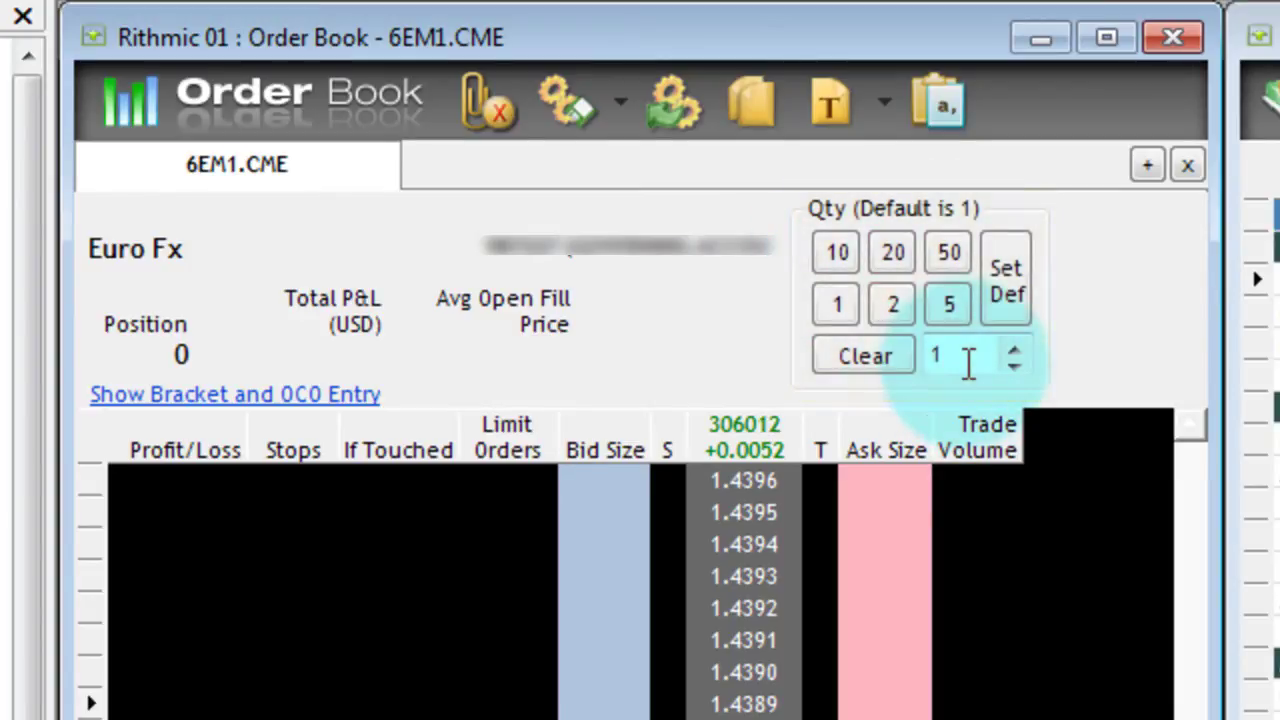
{"action": "left_click", "coordinate": [1014, 352]}
{"action": "left_click", "coordinate": [1014, 352]}
{"action": "left_click", "coordinate": [1014, 352]}
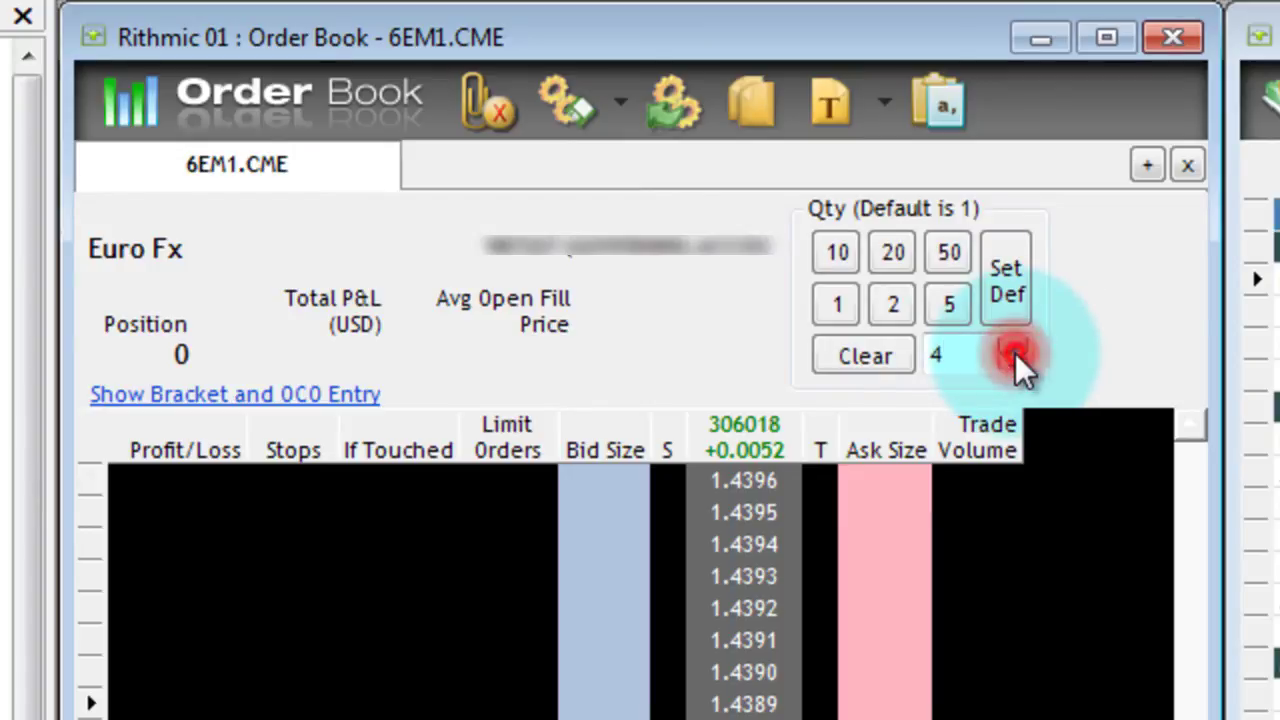
{"action": "left_click", "coordinate": [1014, 352]}
{"action": "left_click", "coordinate": [1014, 352]}
{"action": "left_click", "coordinate": [1014, 352]}
{"action": "left_click", "coordinate": [1016, 362]}
{"action": "left_click", "coordinate": [1016, 362]}
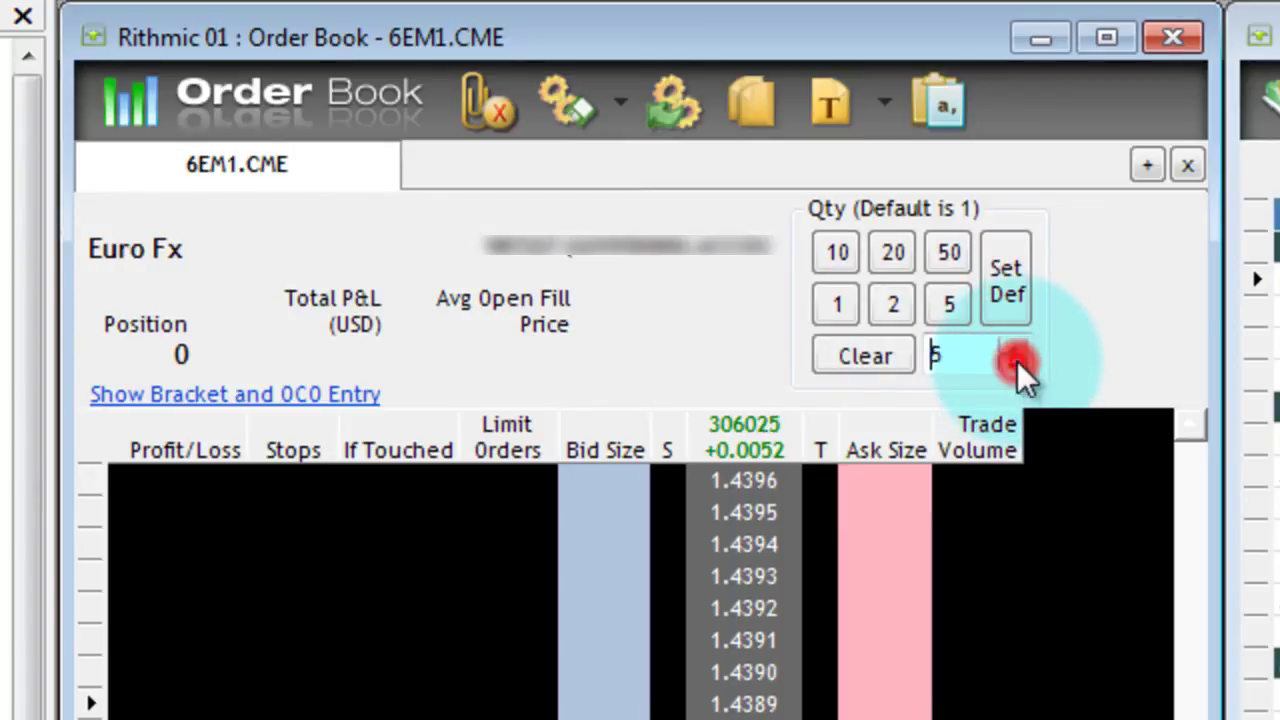
{"action": "left_click", "coordinate": [1016, 362]}
{"action": "left_click", "coordinate": [1016, 362]}
{"action": "left_click", "coordinate": [1016, 362]}
{"action": "left_click", "coordinate": [1016, 362]}
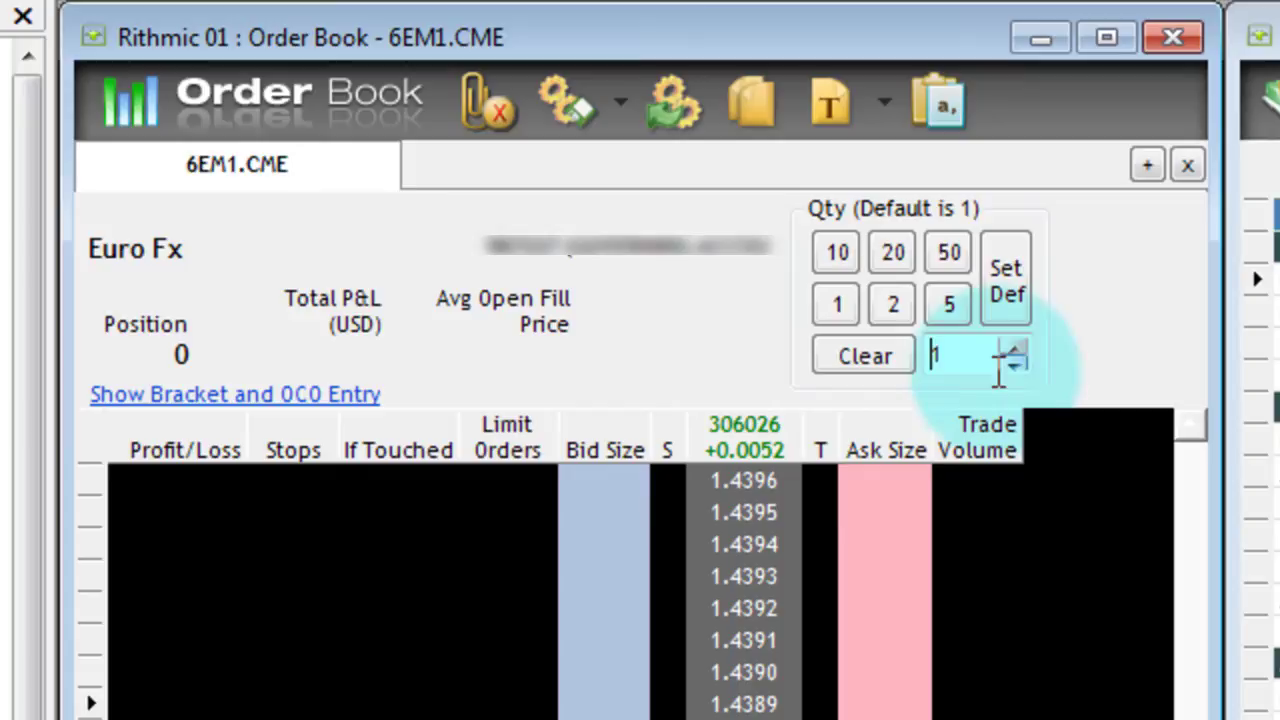
{"action": "left_click", "coordinate": [977, 358]}
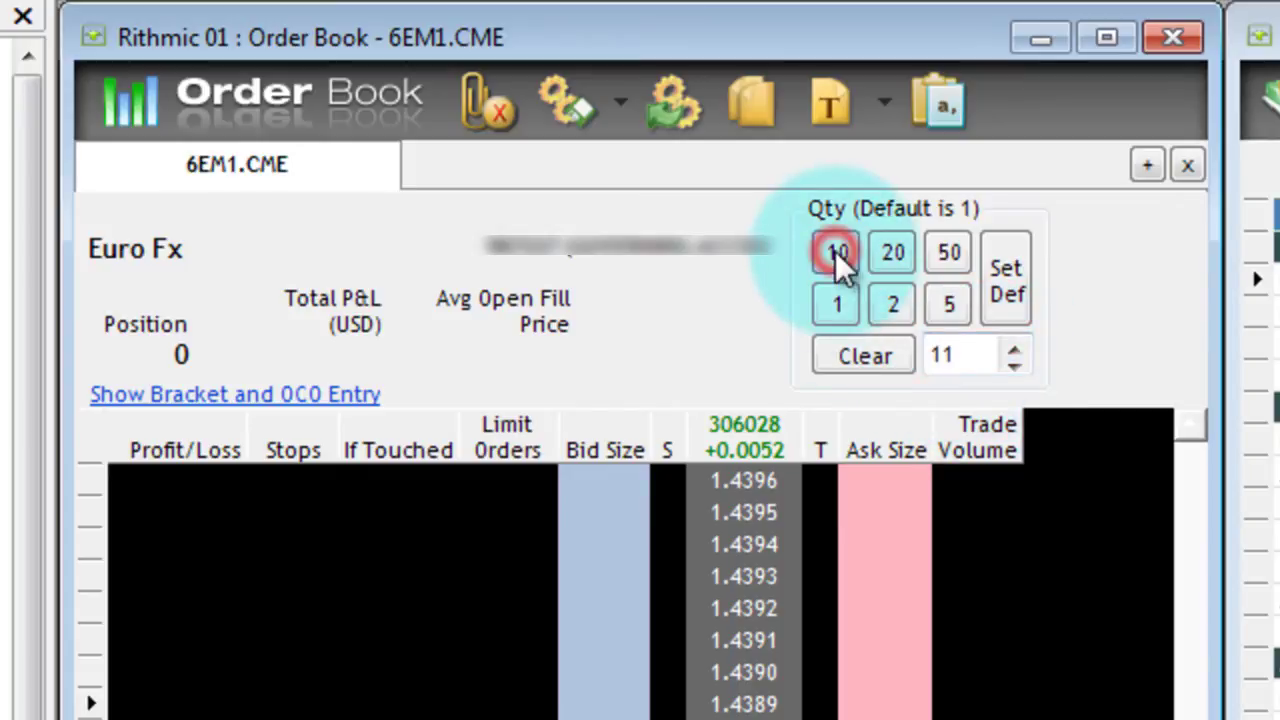
{"action": "left_click", "coordinate": [945, 310]}
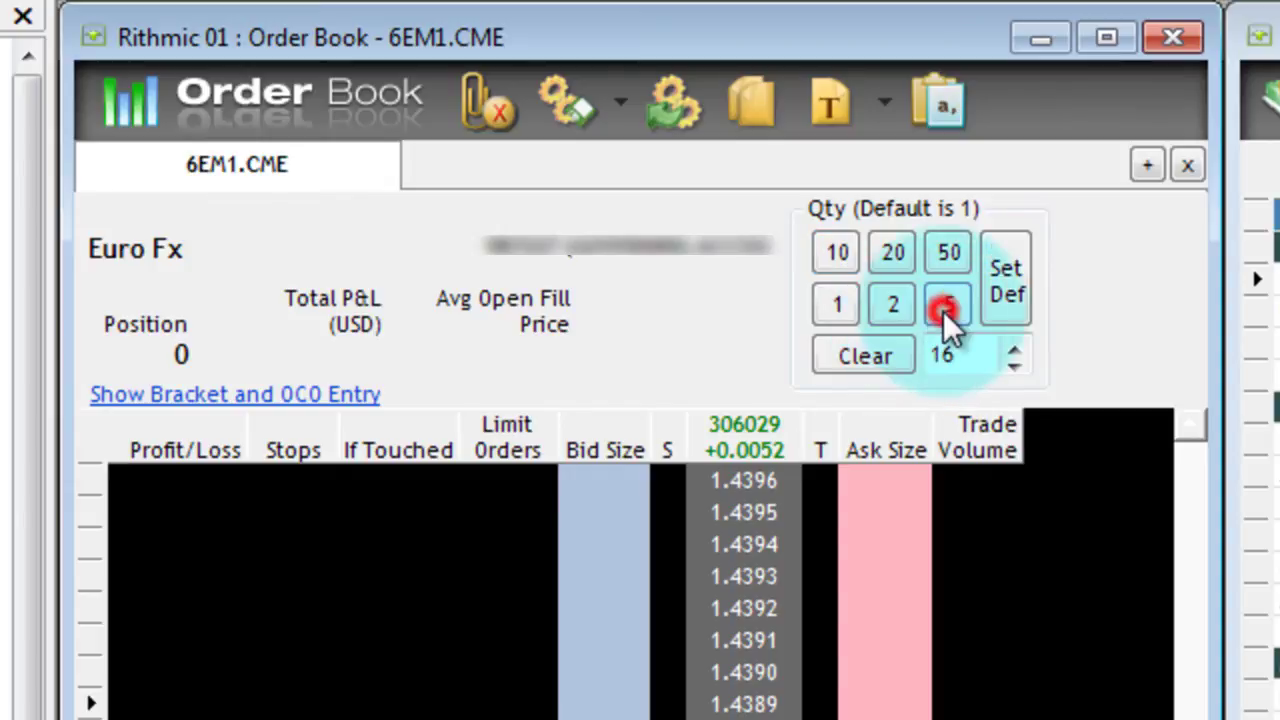
- Clear the order quantity, and set 1 as the default quantity for 6EM1.CME
{"action": "left_click", "coordinate": [899, 367]}
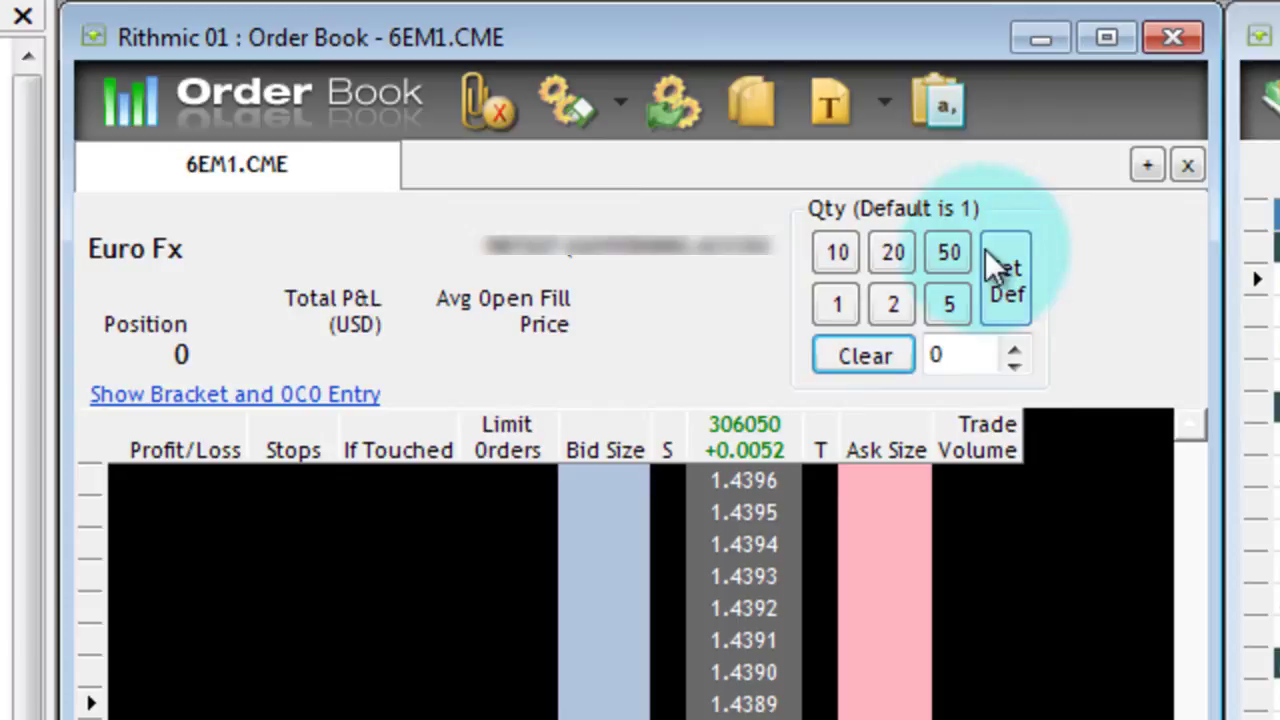
{"action": "left_click", "coordinate": [832, 310]}
{"action": "left_click", "coordinate": [993, 295]}
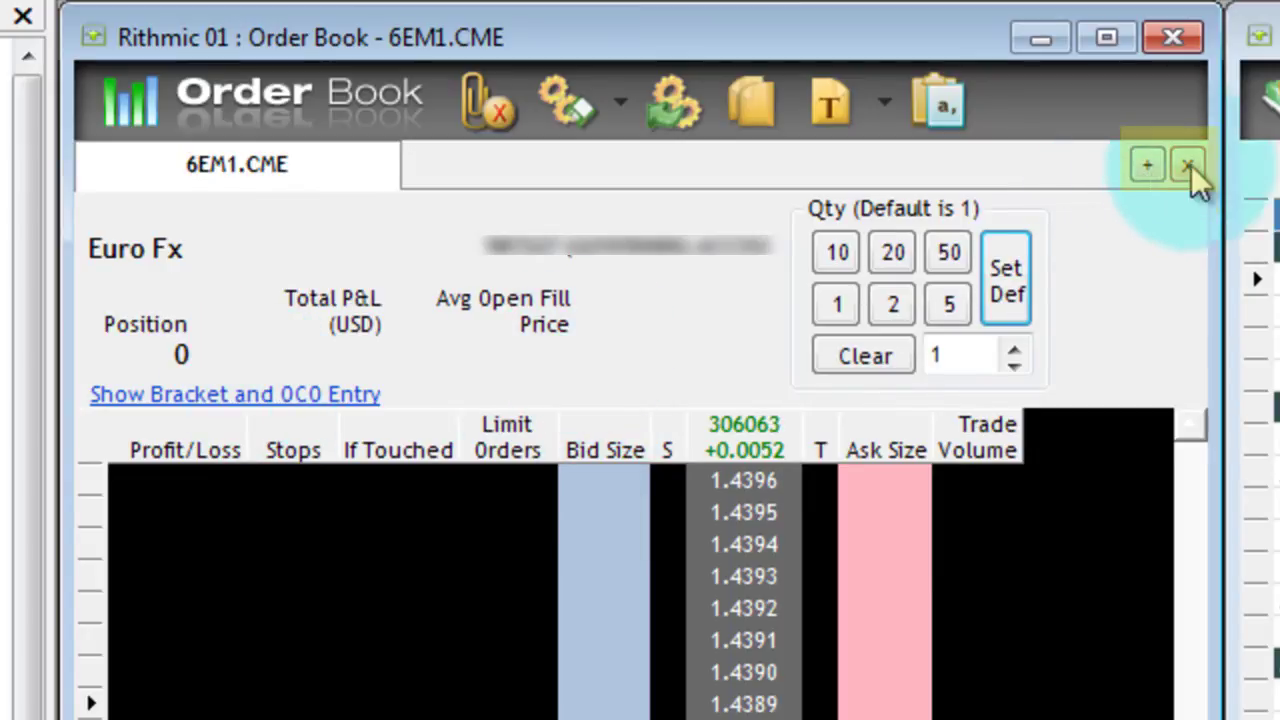
- Add a second order book page for the symbol ESM1.CME and assign the trading account to it
{"action": "left_click", "coordinate": [1151, 167]}
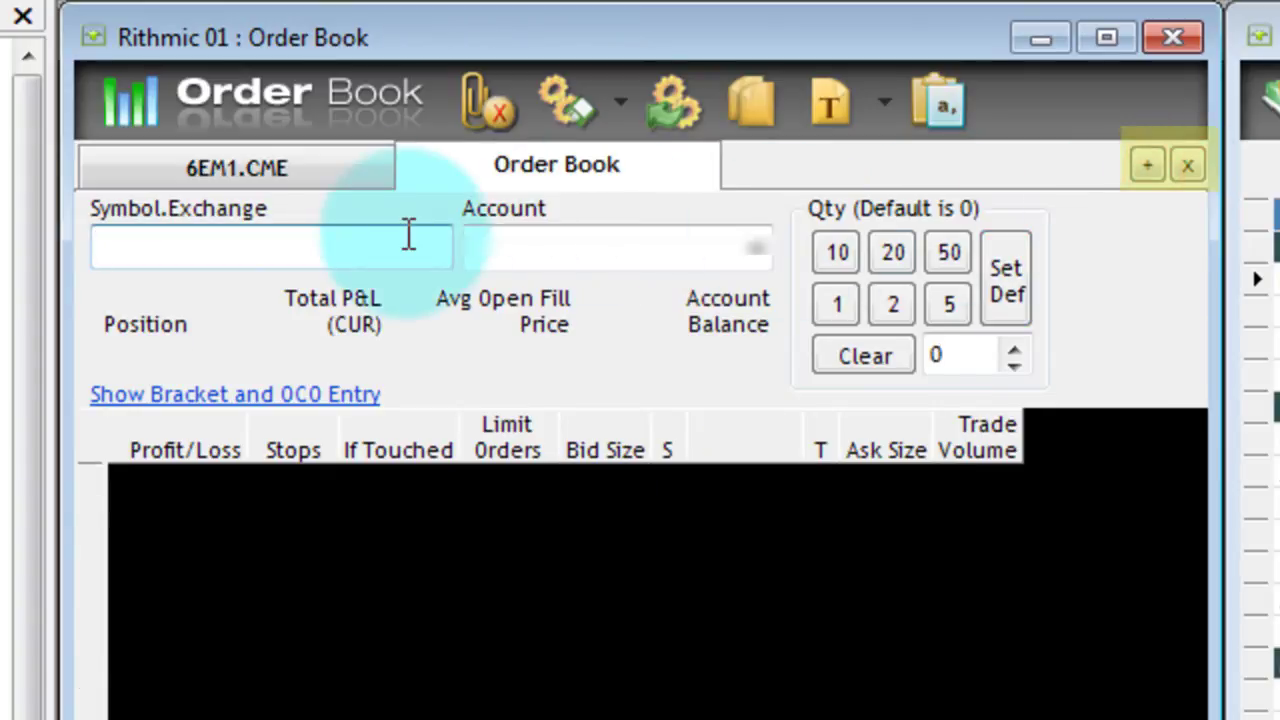
{"action": "type", "text": "ESm1"}
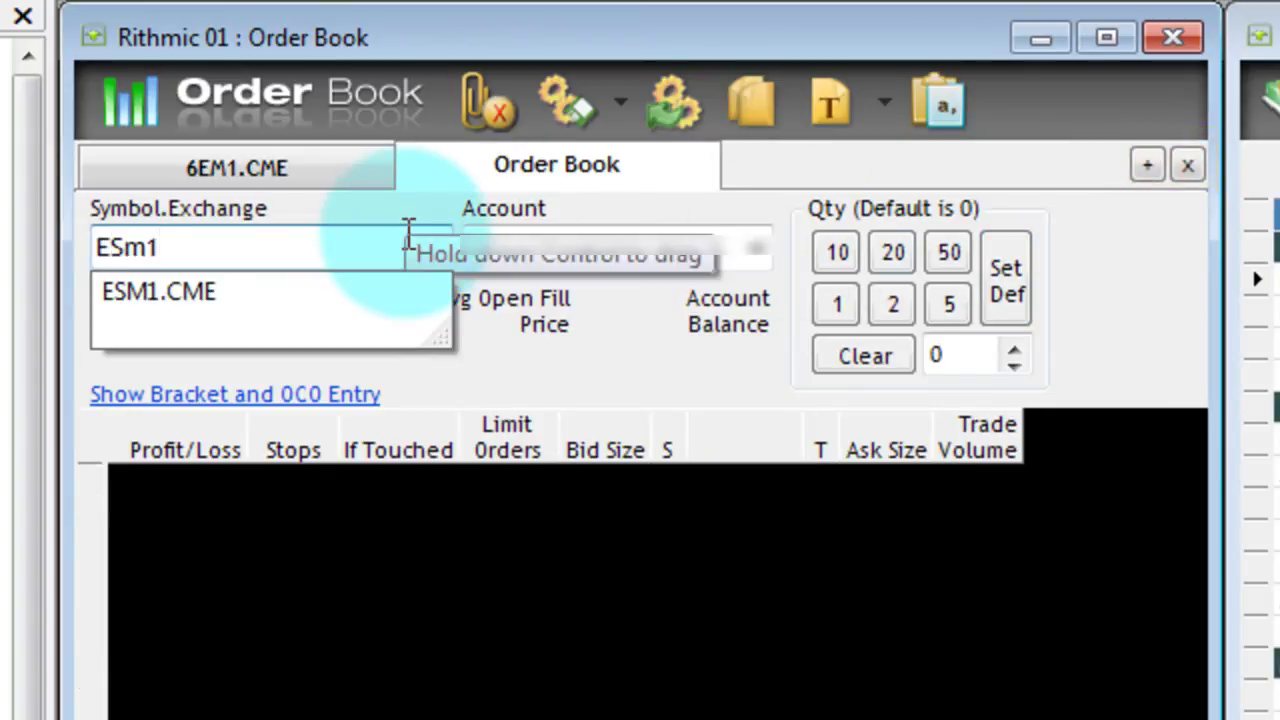
{"action": "key", "text": "Down"}
{"action": "key", "text": "Return"}
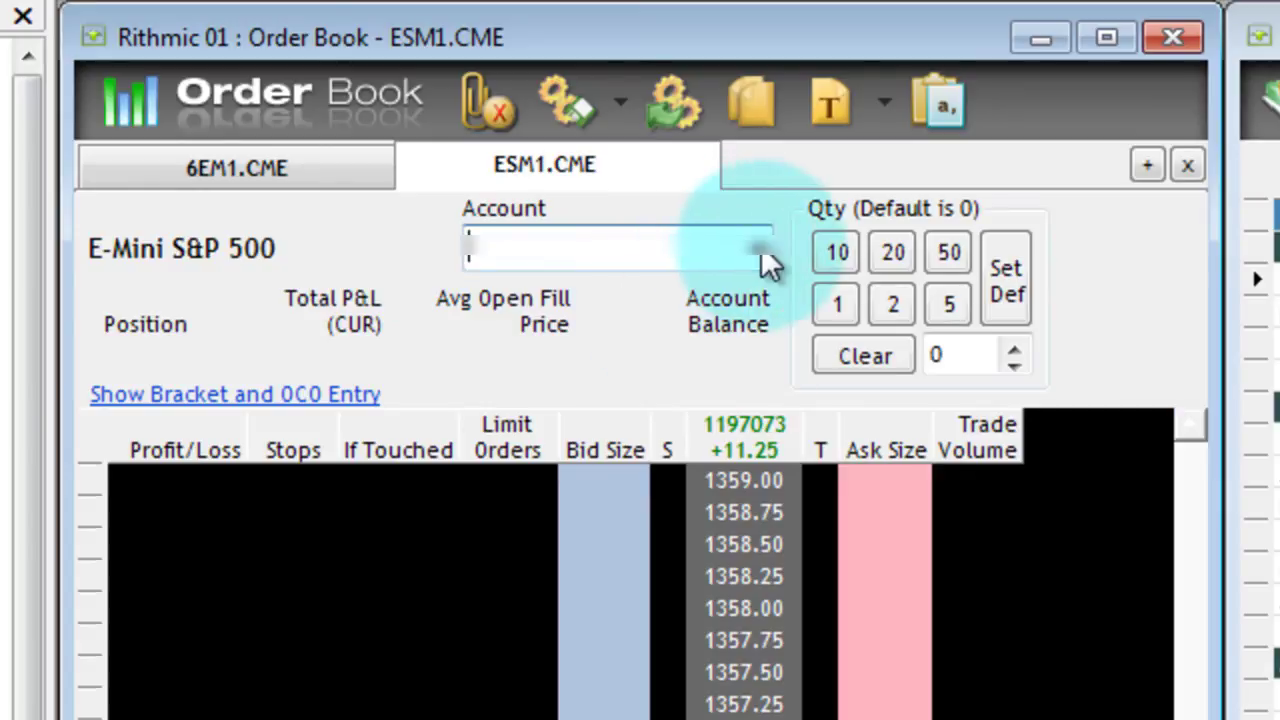
{"action": "left_click", "coordinate": [761, 262]}
{"action": "left_click", "coordinate": [735, 290]}
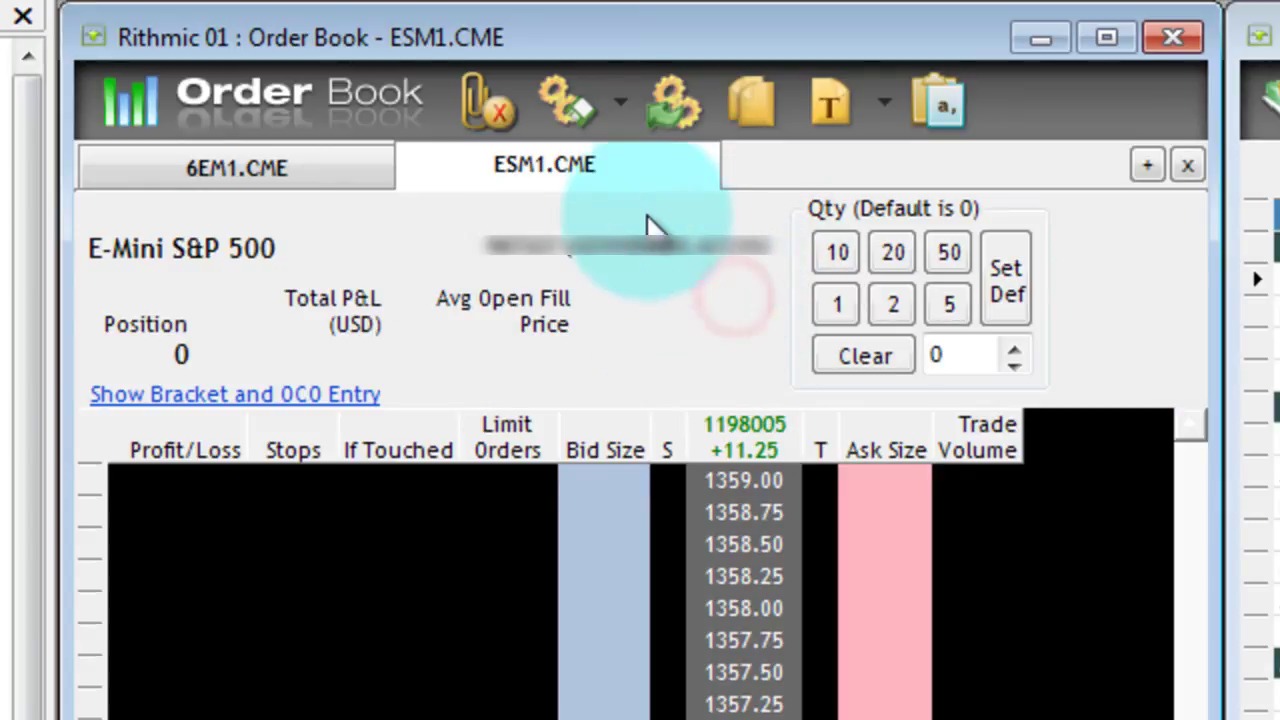
- Return to the 6EM1.CME order book, and show and hide its bracket and OCO entry area
{"action": "left_click", "coordinate": [315, 166]}
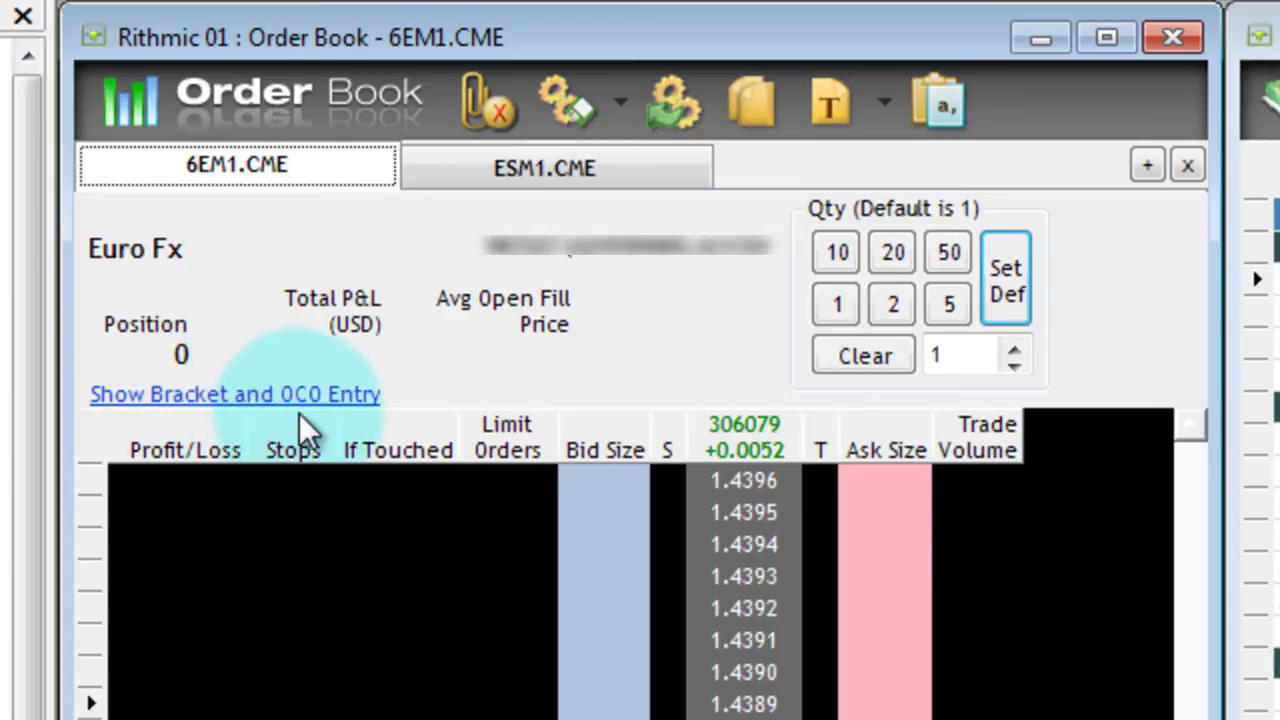
{"action": "left_click", "coordinate": [335, 398]}
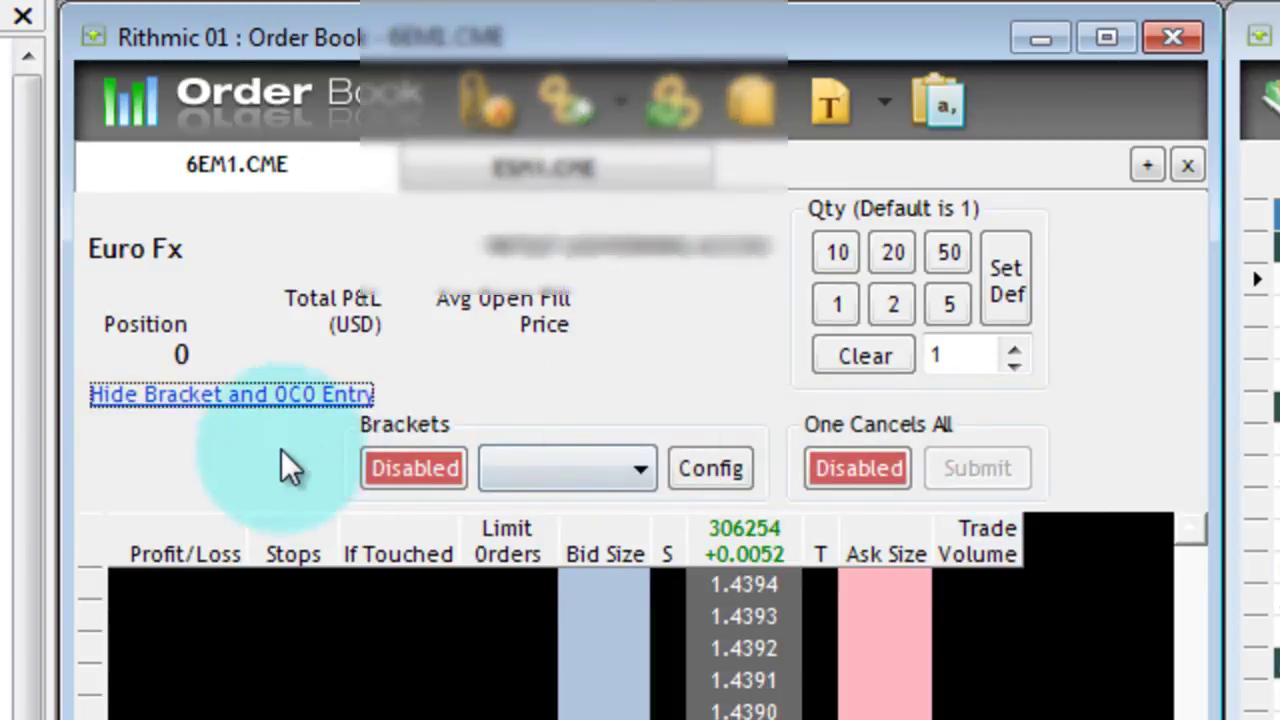
{"action": "left_click", "coordinate": [298, 396]}
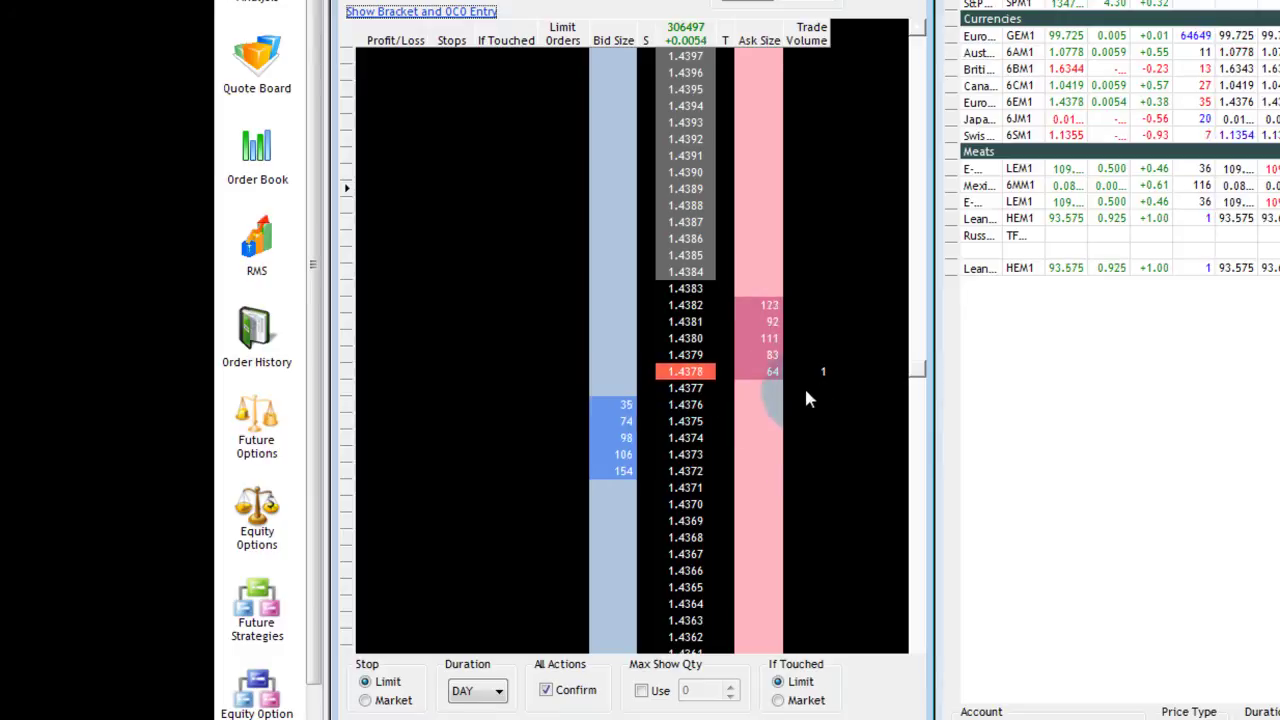
- Open a limit-if-touched order ticket for 6EM1 at 1.4376, switch it to Sell and back to Buy, and close it without placing the order
{"action": "scroll", "coordinate": [818, 410], "scroll_direction": "up", "scroll_amount": 1}
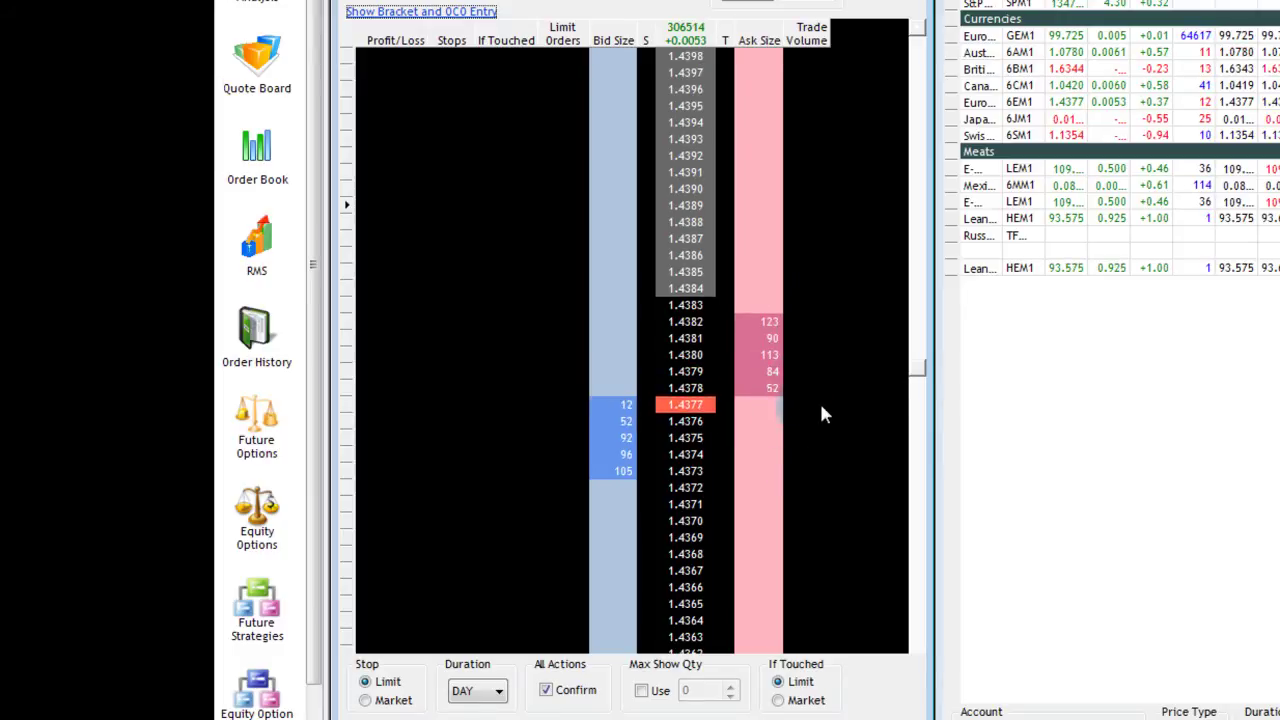
{"action": "scroll", "coordinate": [791, 394], "scroll_direction": "down", "scroll_amount": 1}
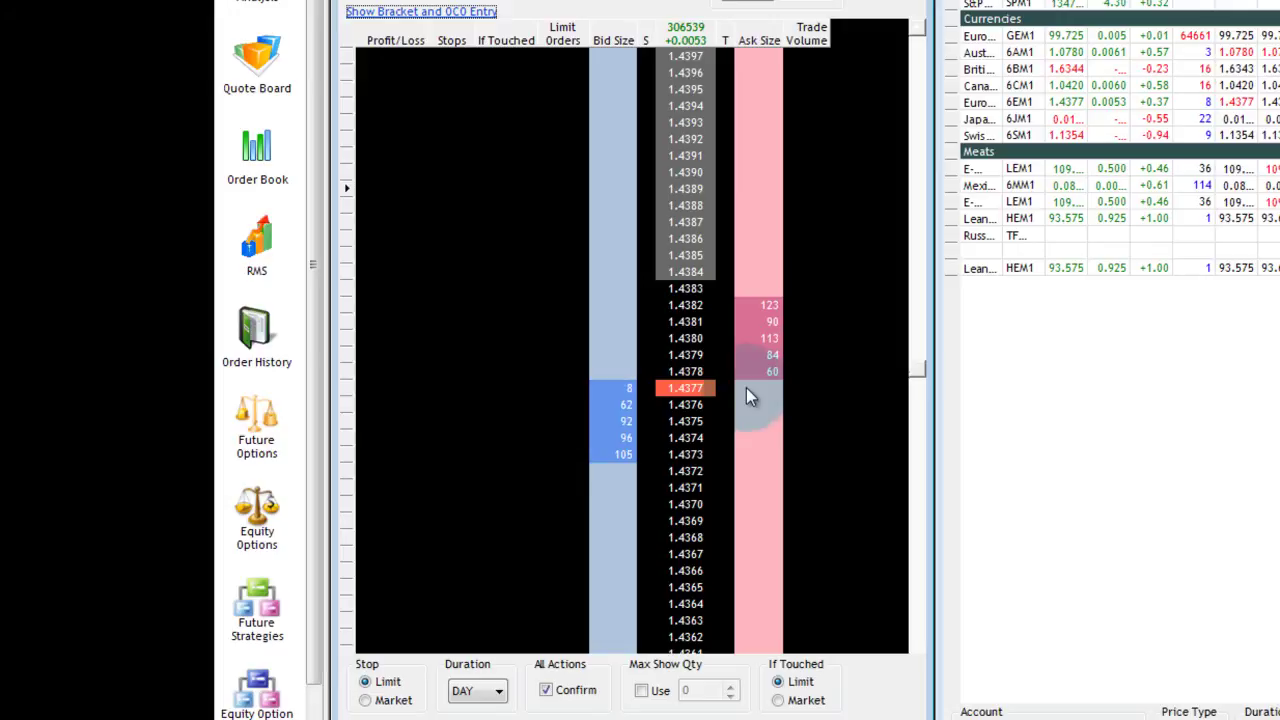
{"action": "scroll", "coordinate": [722, 140], "scroll_direction": "up", "scroll_amount": 1}
{"action": "scroll", "coordinate": [722, 140], "scroll_direction": "up", "scroll_amount": 1}
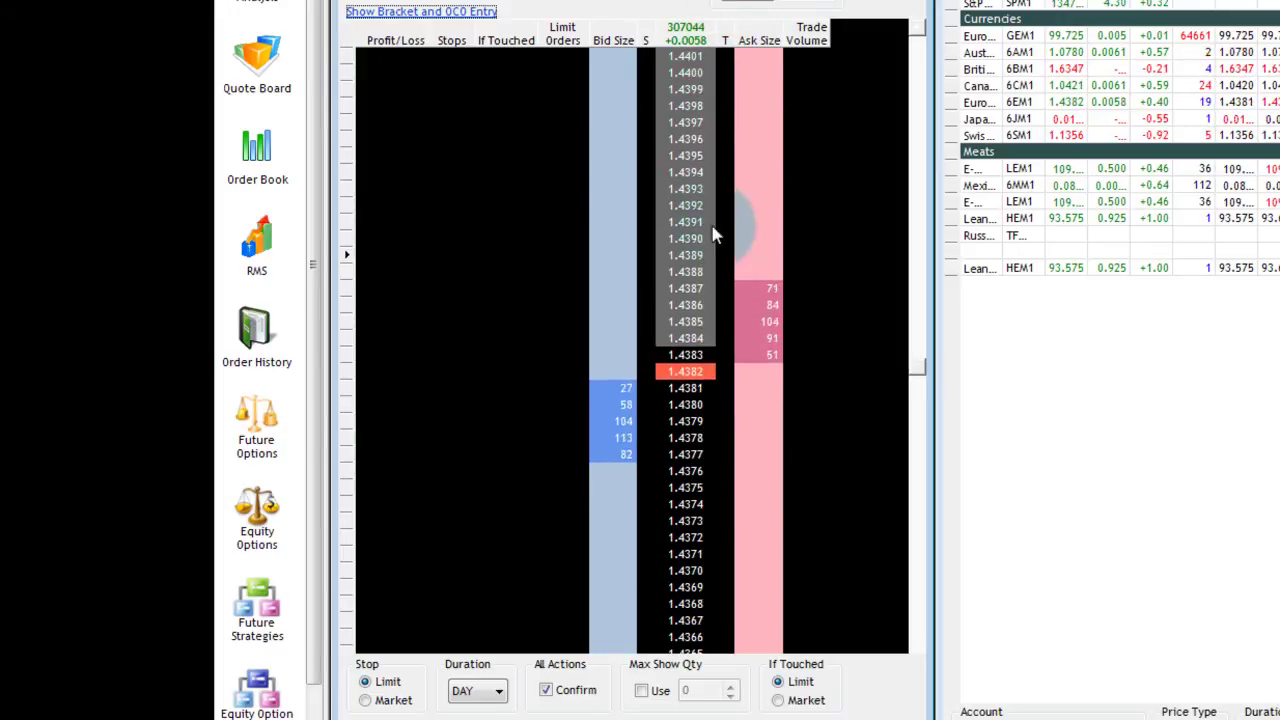
{"action": "scroll", "coordinate": [650, 232], "scroll_direction": "up", "scroll_amount": 2}
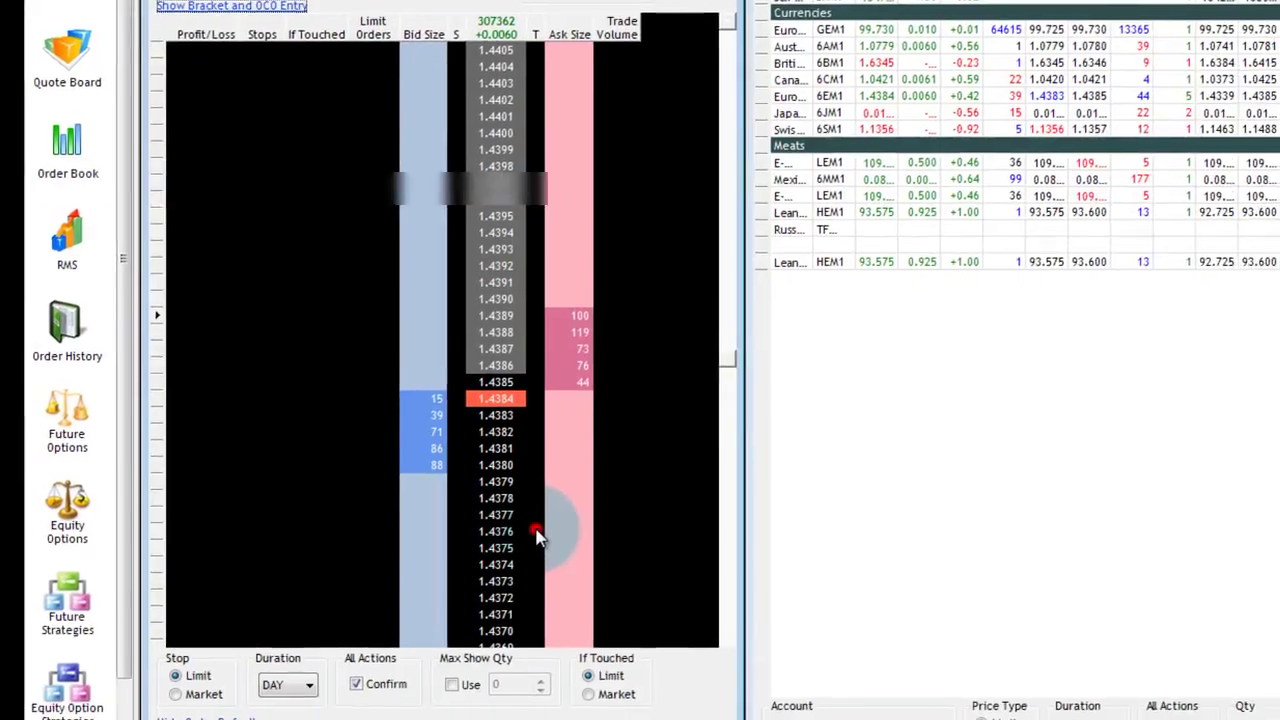
{"action": "left_click", "coordinate": [536, 532]}
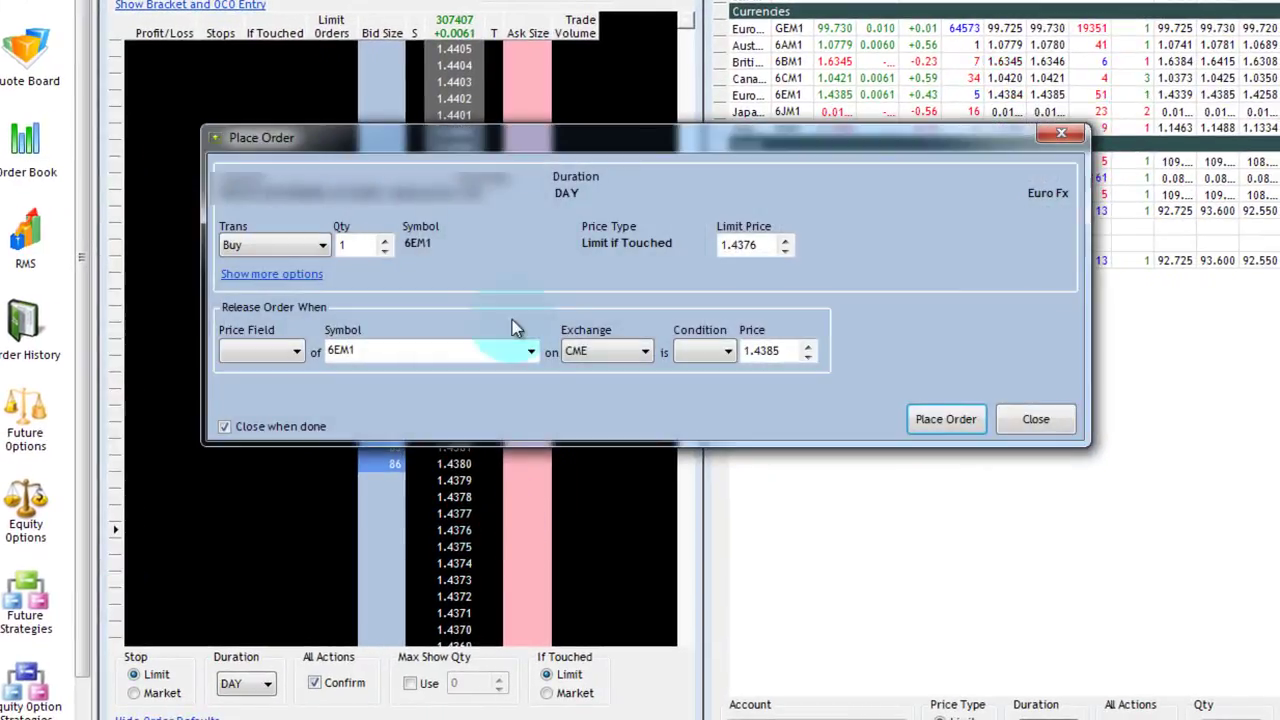
{"action": "left_click", "coordinate": [358, 247]}
{"action": "left_click", "coordinate": [300, 279]}
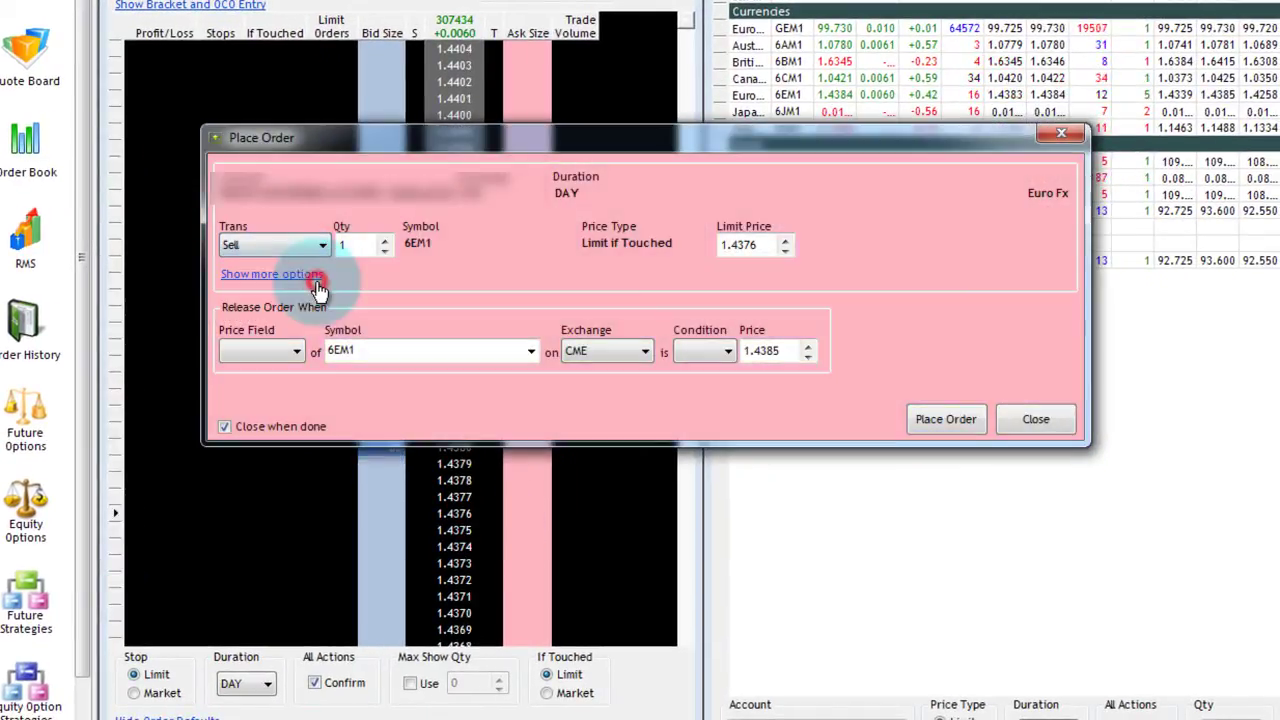
{"action": "left_click", "coordinate": [318, 245]}
{"action": "left_click", "coordinate": [330, 268]}
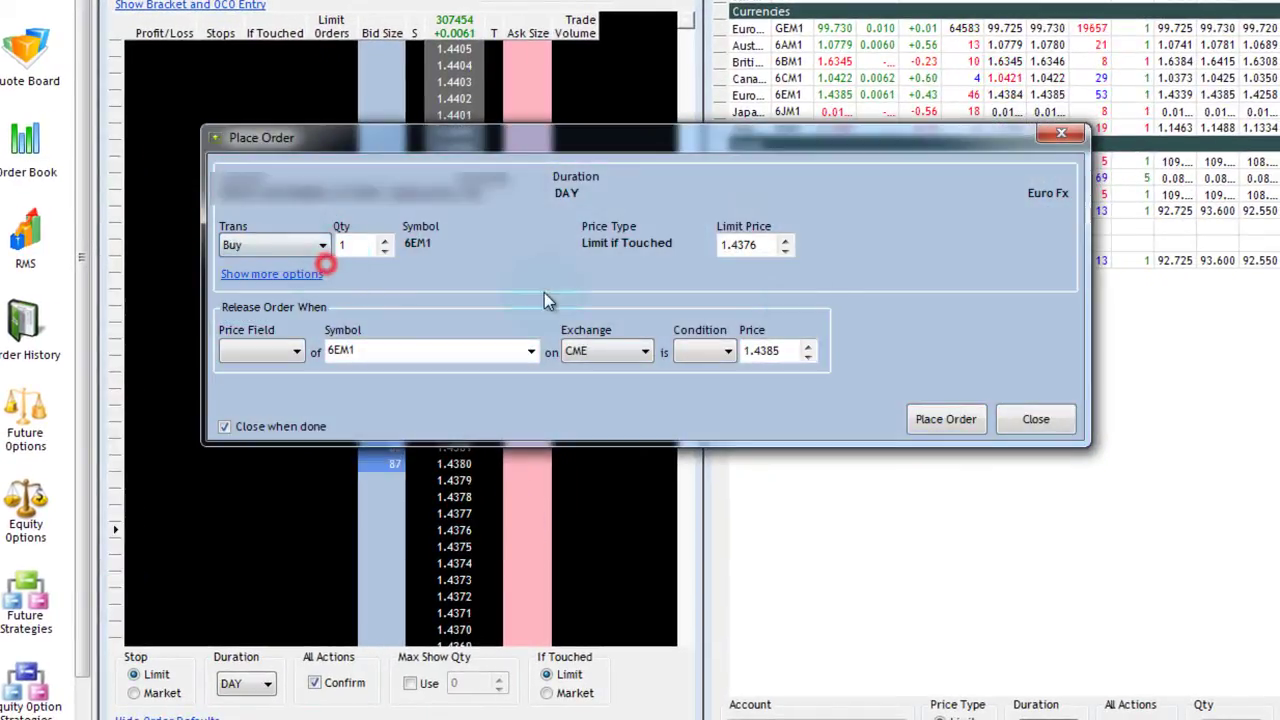
{"action": "left_click", "coordinate": [1060, 422]}
- Open and dismiss further order tickets from the price ladder, including an if-touched order at 1.4397 and a sell stop limit at 1.4373
{"action": "left_click", "coordinate": [506, 188]}
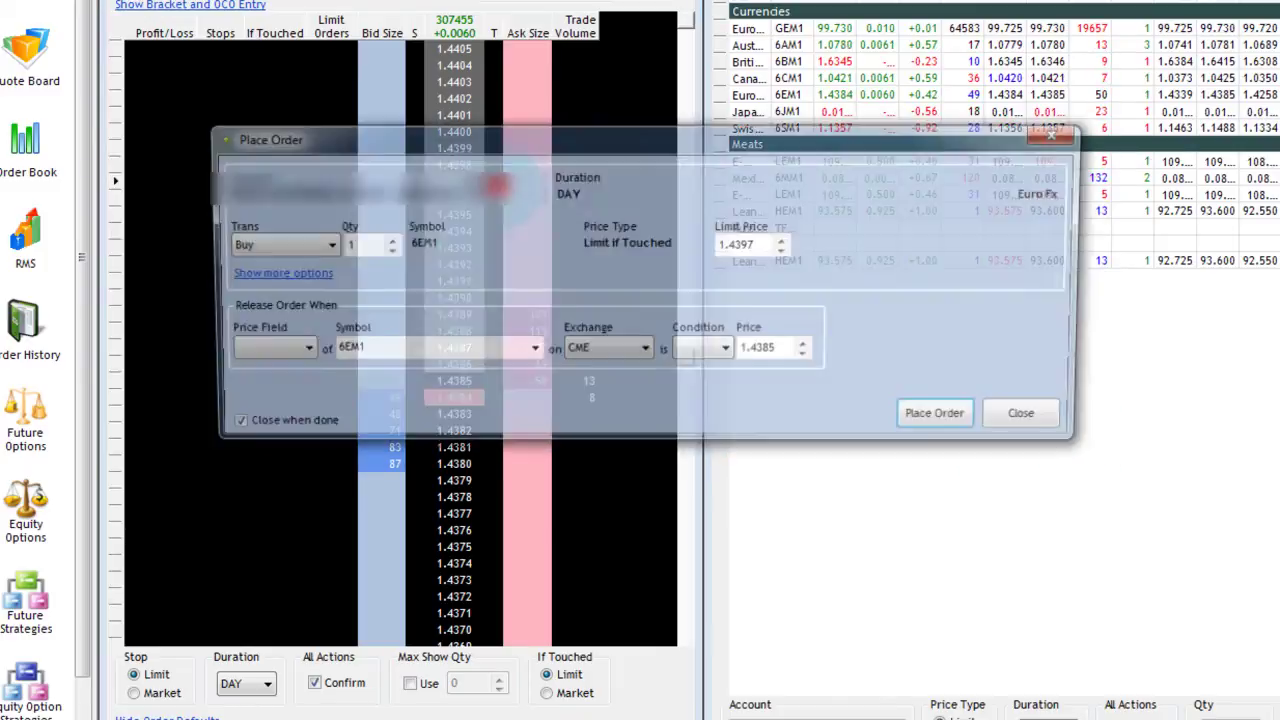
{"action": "left_click", "coordinate": [1070, 419]}
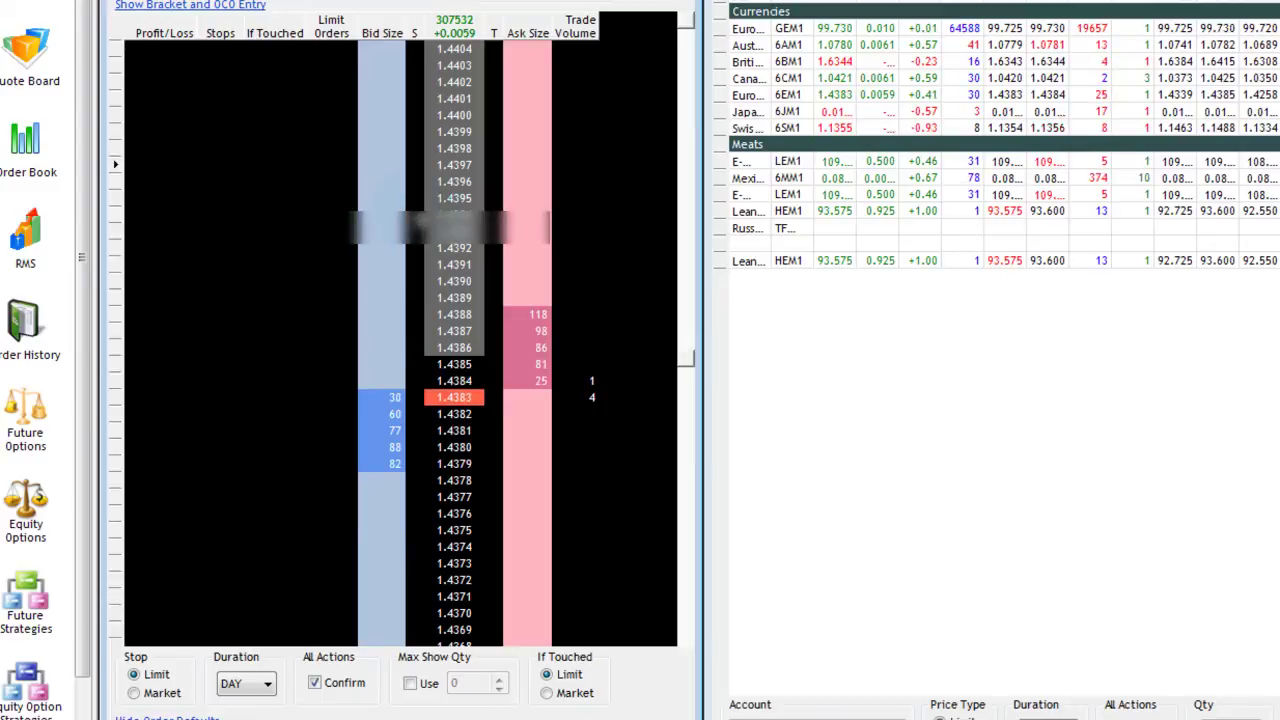
{"action": "left_click", "coordinate": [381, 214]}
{"action": "left_click", "coordinate": [1046, 372]}
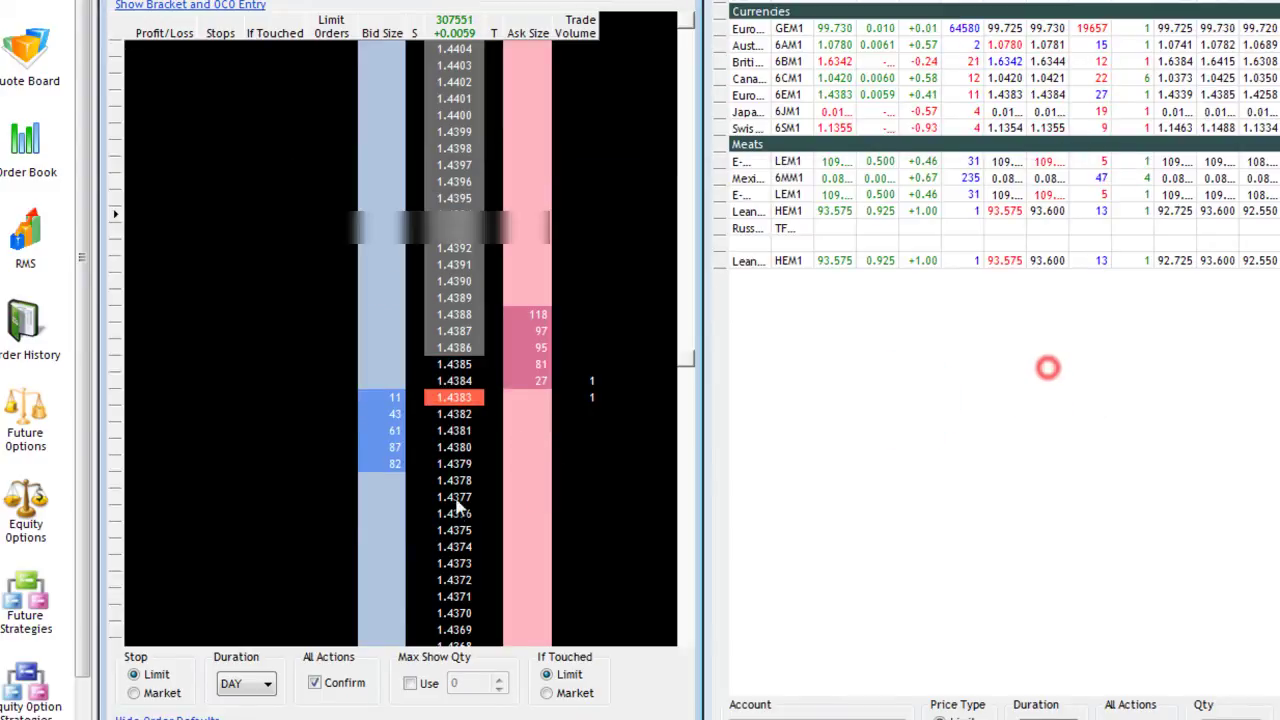
{"action": "left_click", "coordinate": [413, 573]}
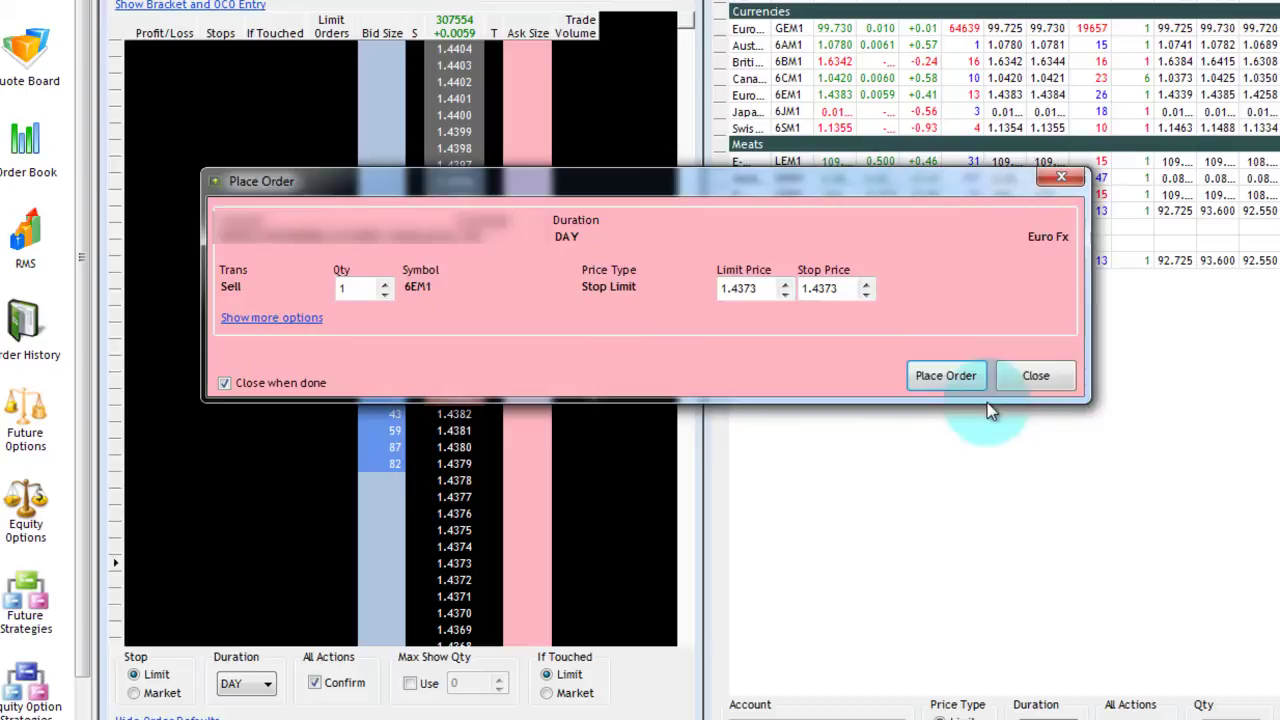
{"action": "left_click", "coordinate": [1056, 381]}
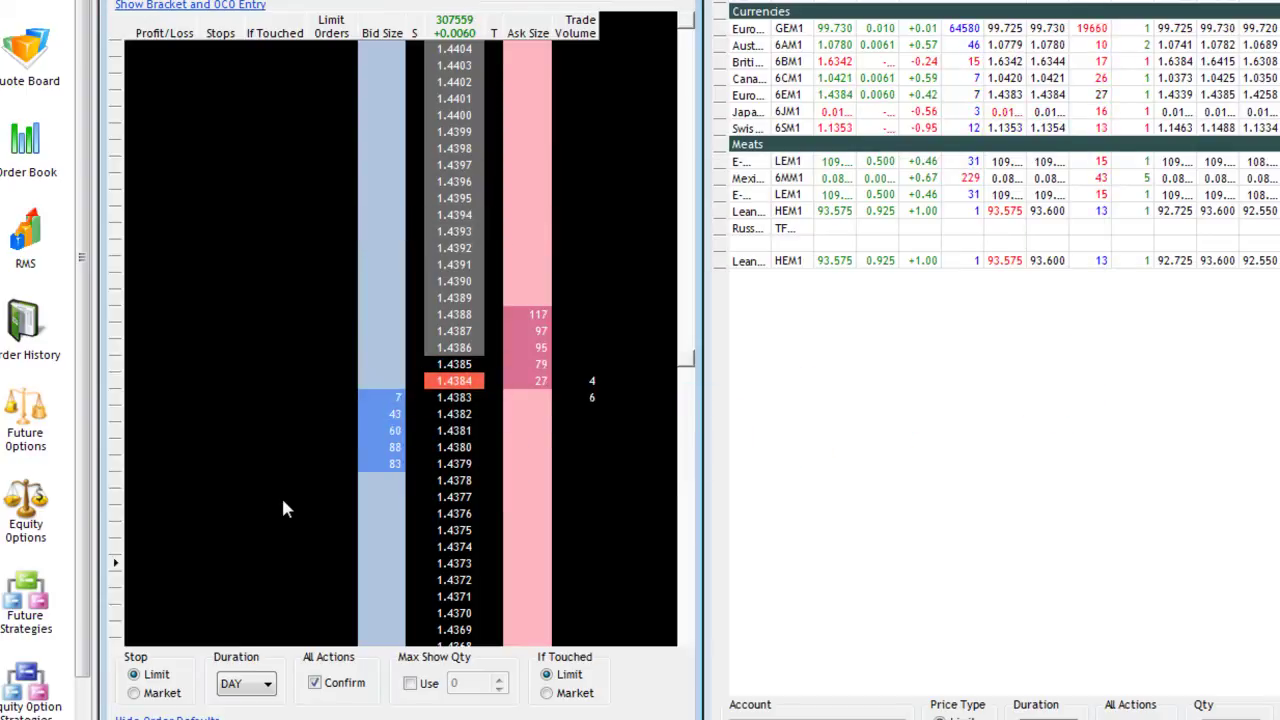
- Select Limit as the default for stop orders, and switch the If Touched default from Limit to Market
{"action": "left_click", "coordinate": [548, 676]}
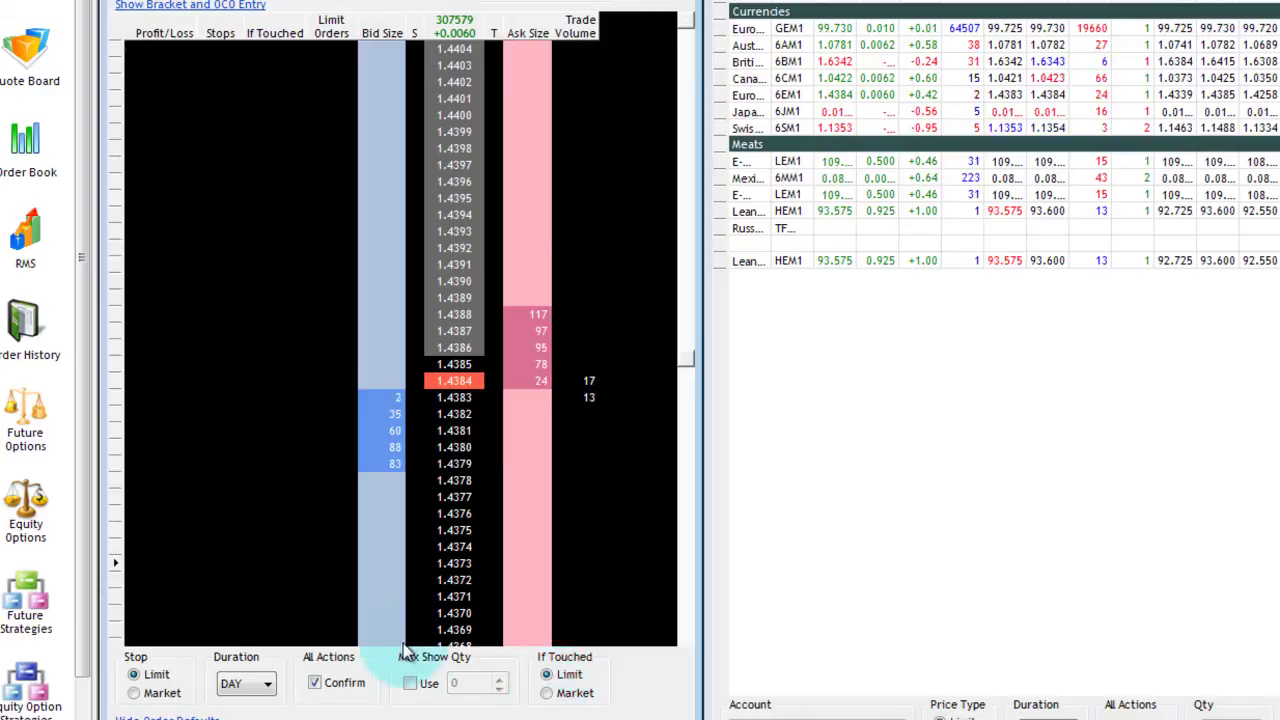
{"action": "left_click", "coordinate": [148, 676]}
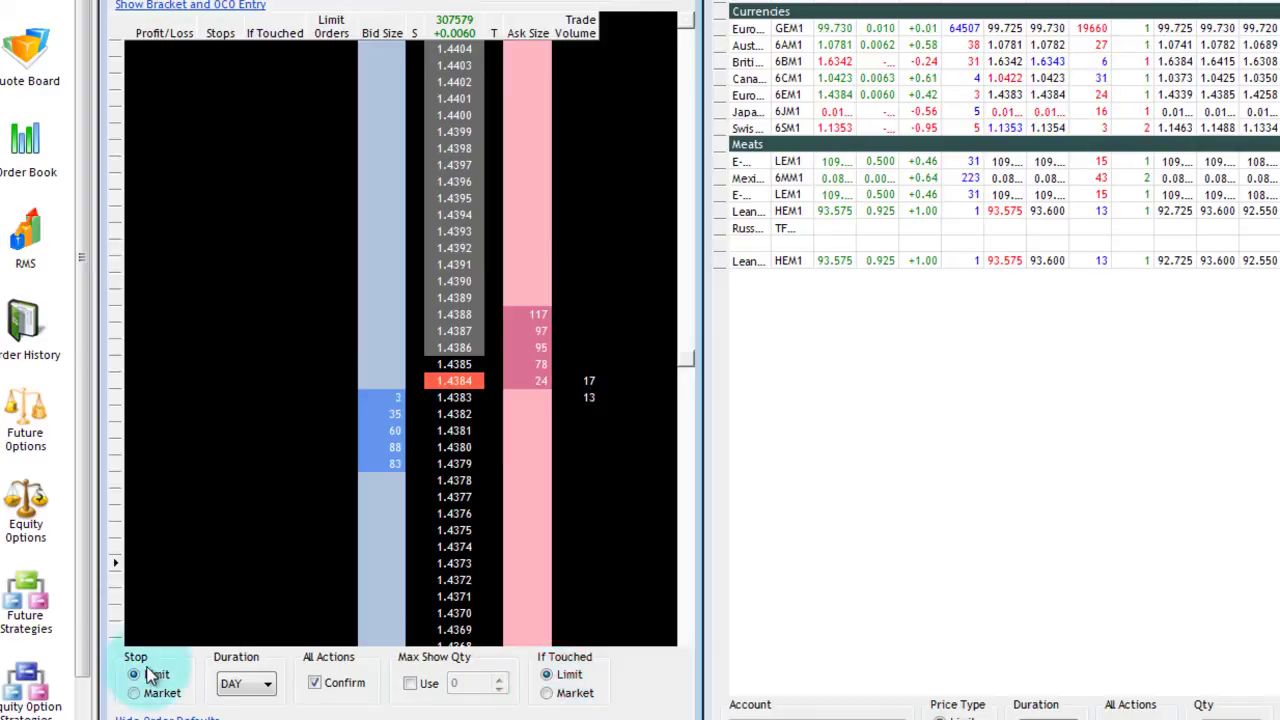
{"action": "left_click", "coordinate": [566, 702]}
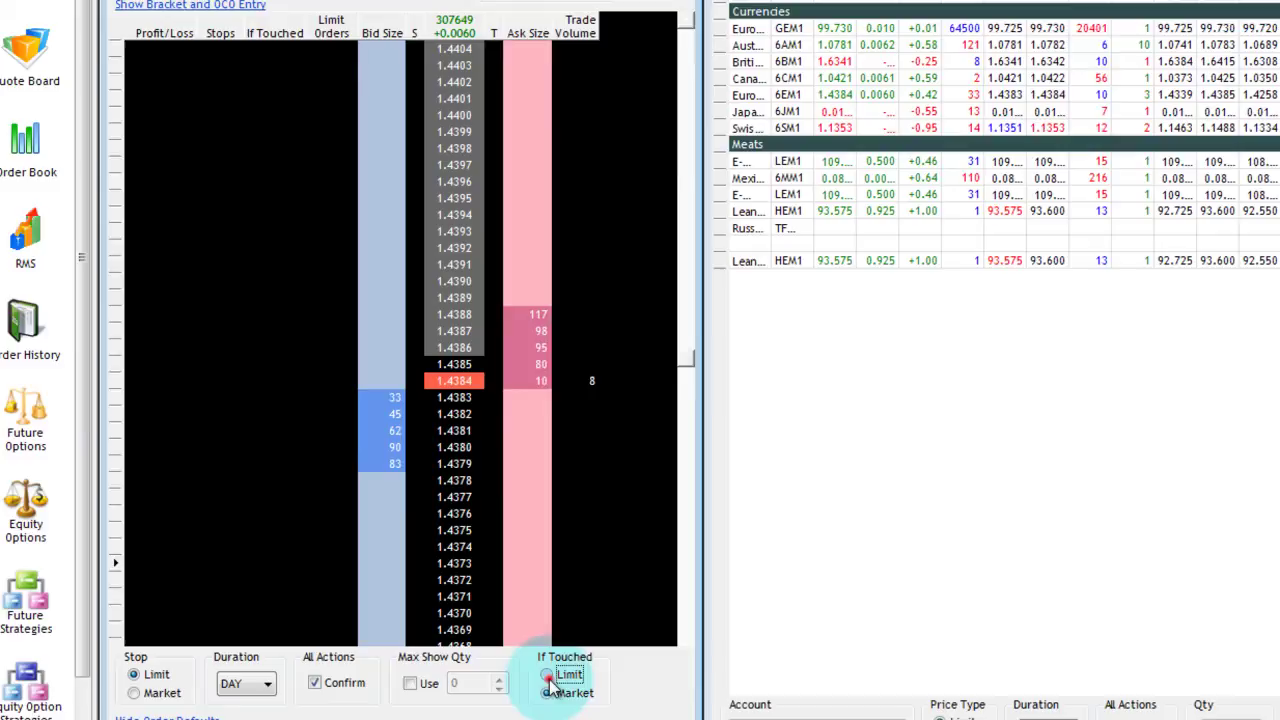
- Select Limit as the stop default, and open and close limit tickets to sell at 1.4397, buy at 1.4371 and buy at 1.4397
{"action": "left_click", "coordinate": [135, 675]}
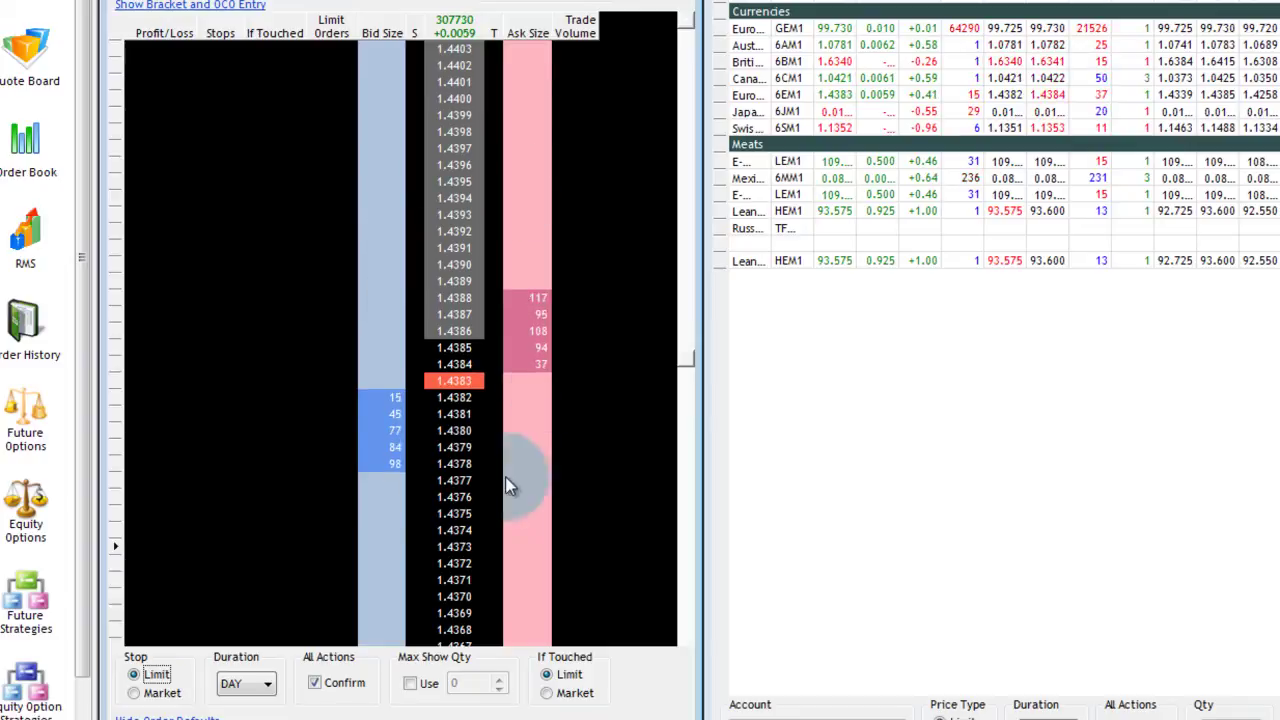
{"action": "left_click", "coordinate": [526, 171]}
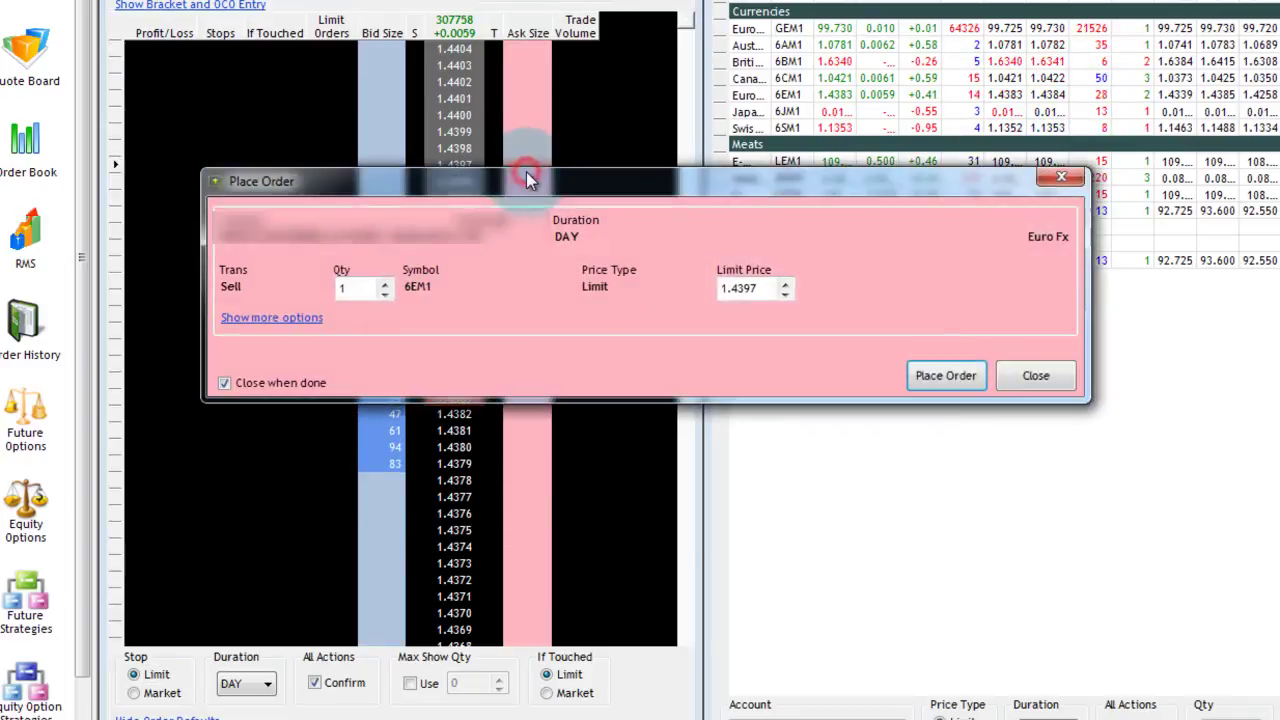
{"action": "left_click", "coordinate": [1040, 377]}
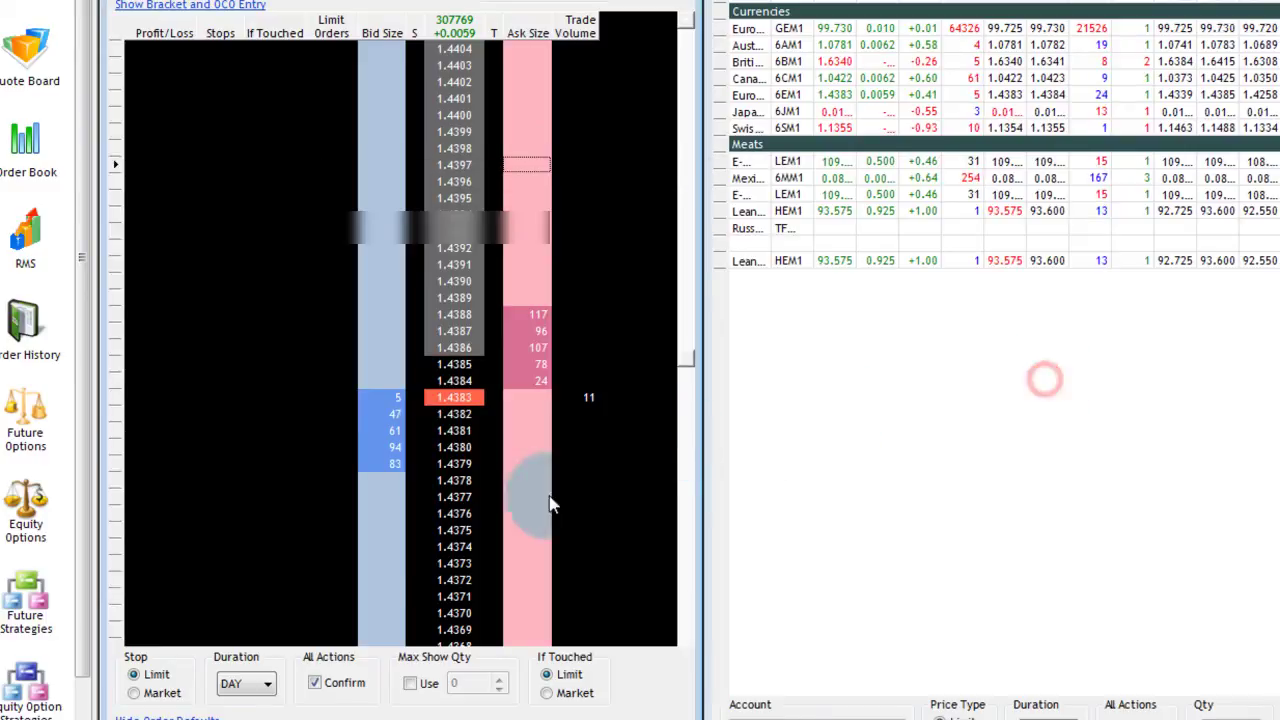
{"action": "left_click", "coordinate": [376, 594]}
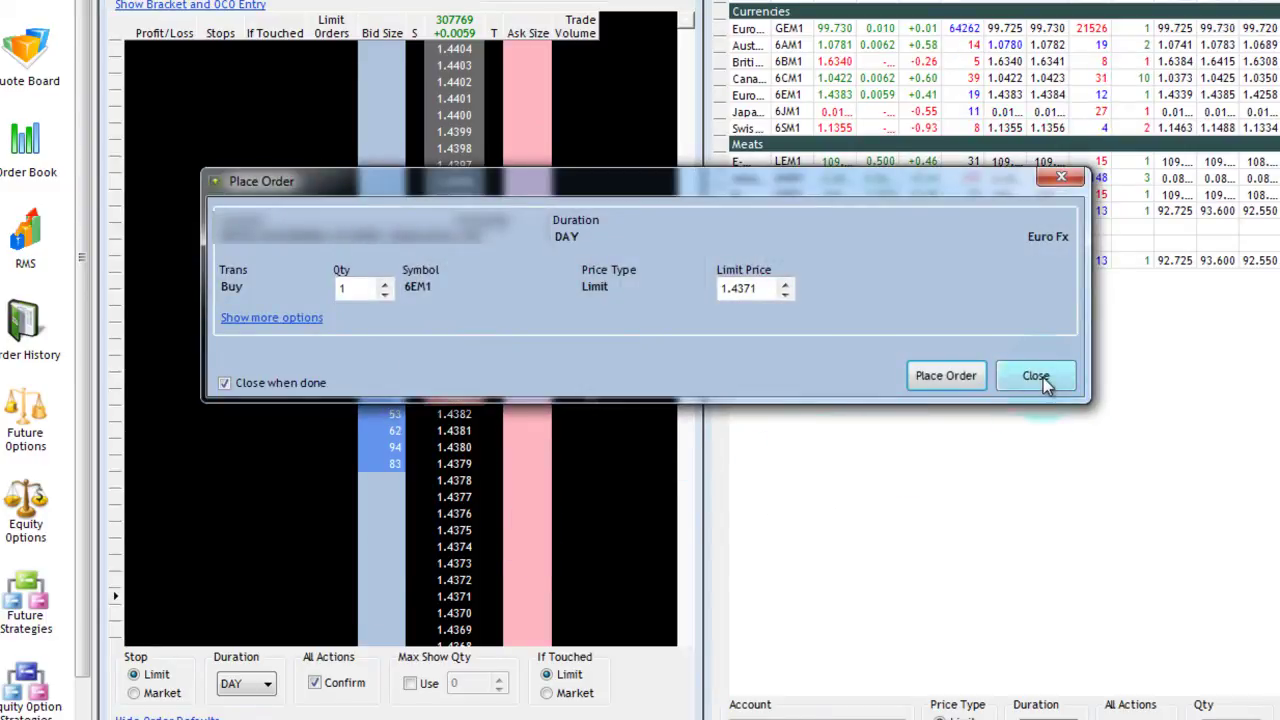
{"action": "left_click", "coordinate": [1038, 377]}
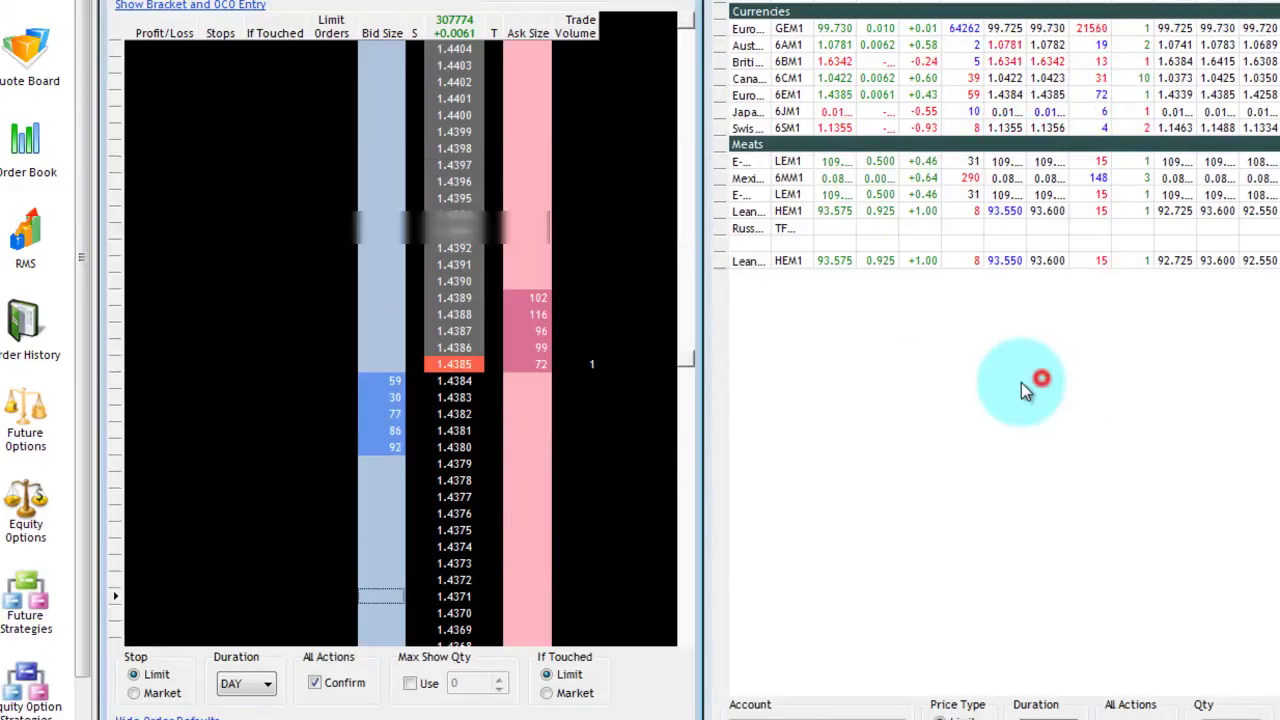
{"action": "left_click", "coordinate": [391, 181]}
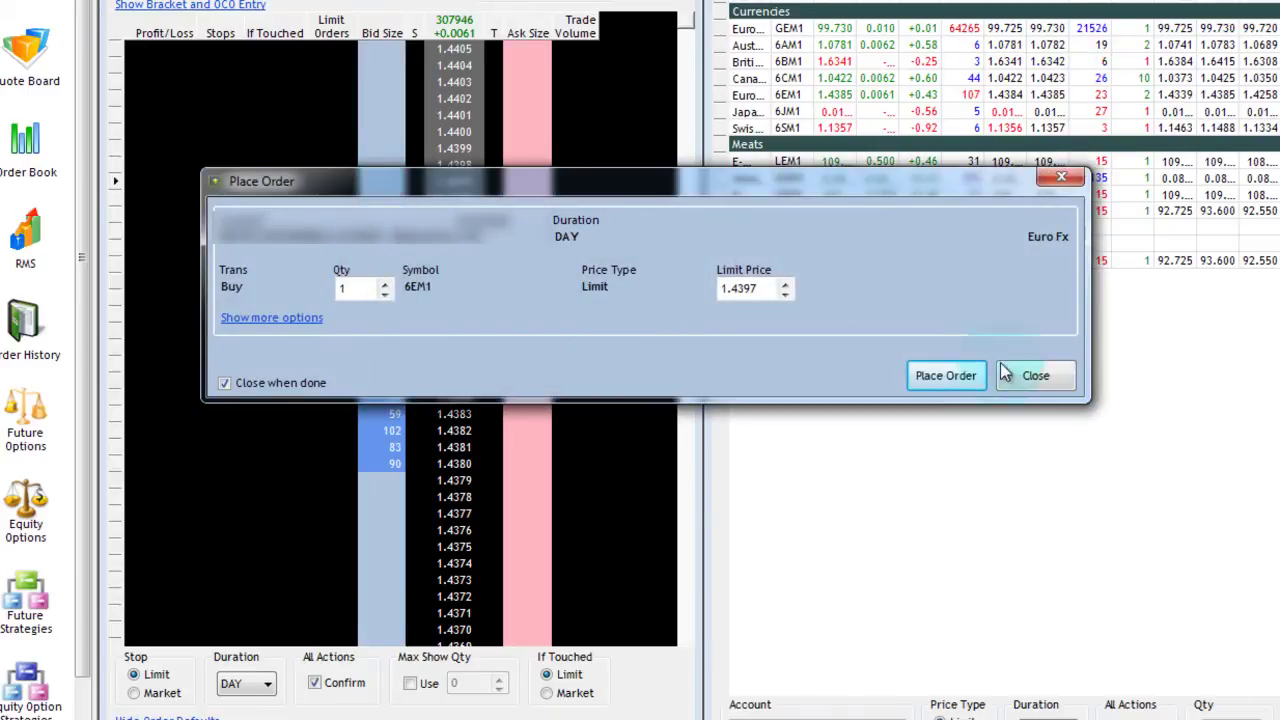
{"action": "left_click", "coordinate": [1040, 378]}
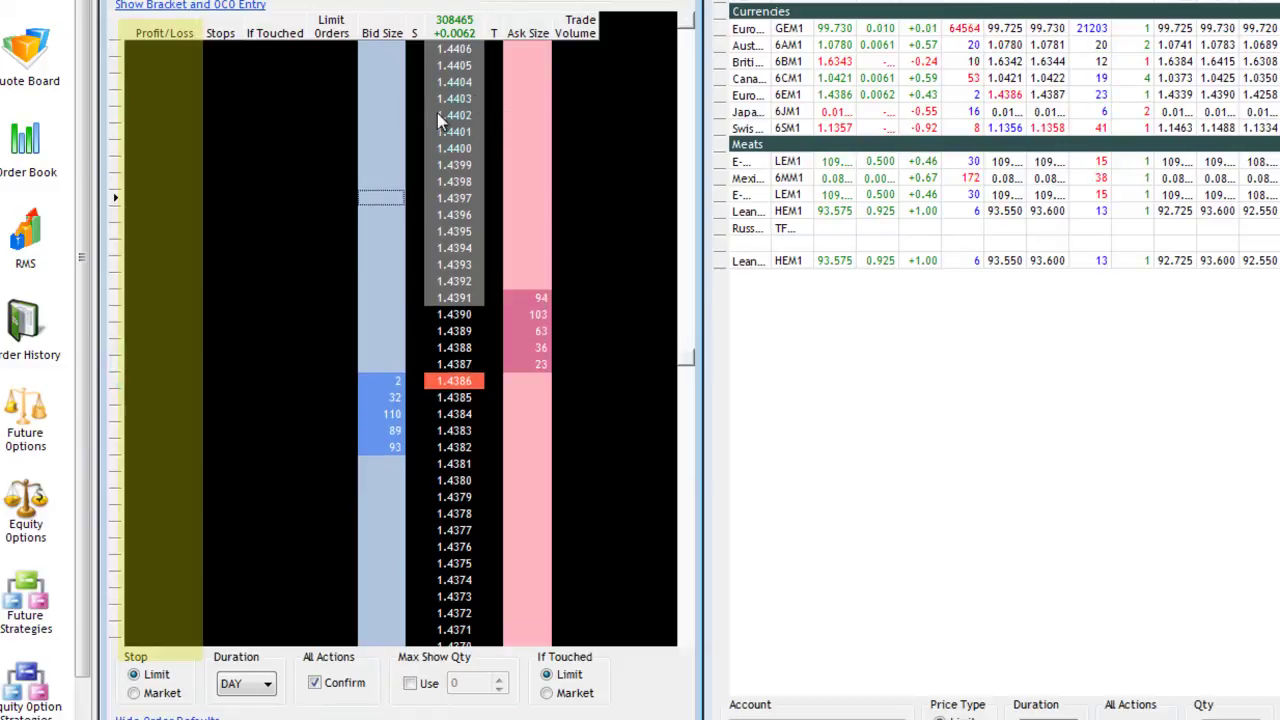
{"action": "scroll", "coordinate": [437, 119], "scroll_direction": "up", "scroll_amount": 1}
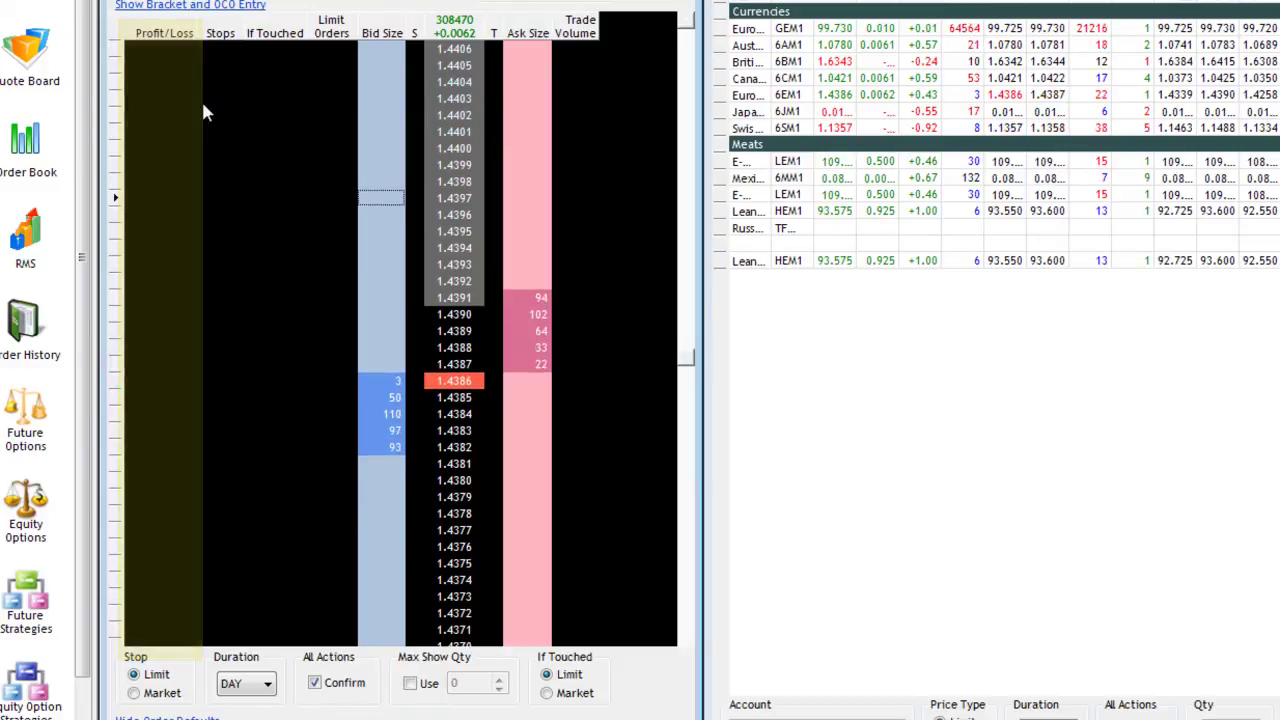
{"action": "scroll", "coordinate": [480, 385], "scroll_direction": "down", "scroll_amount": 1}
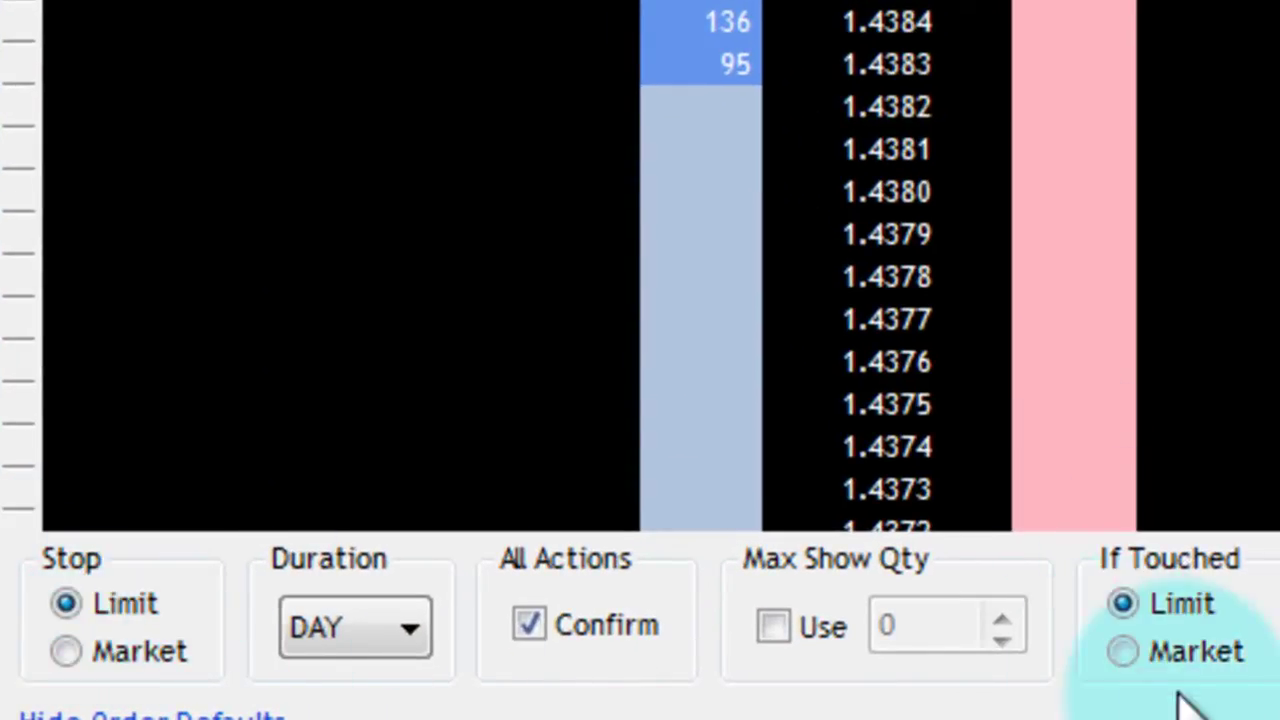
- Enable the default maximum show quantity, raise and lower it, set it to 4, and disable its use again
{"action": "left_click", "coordinate": [775, 628]}
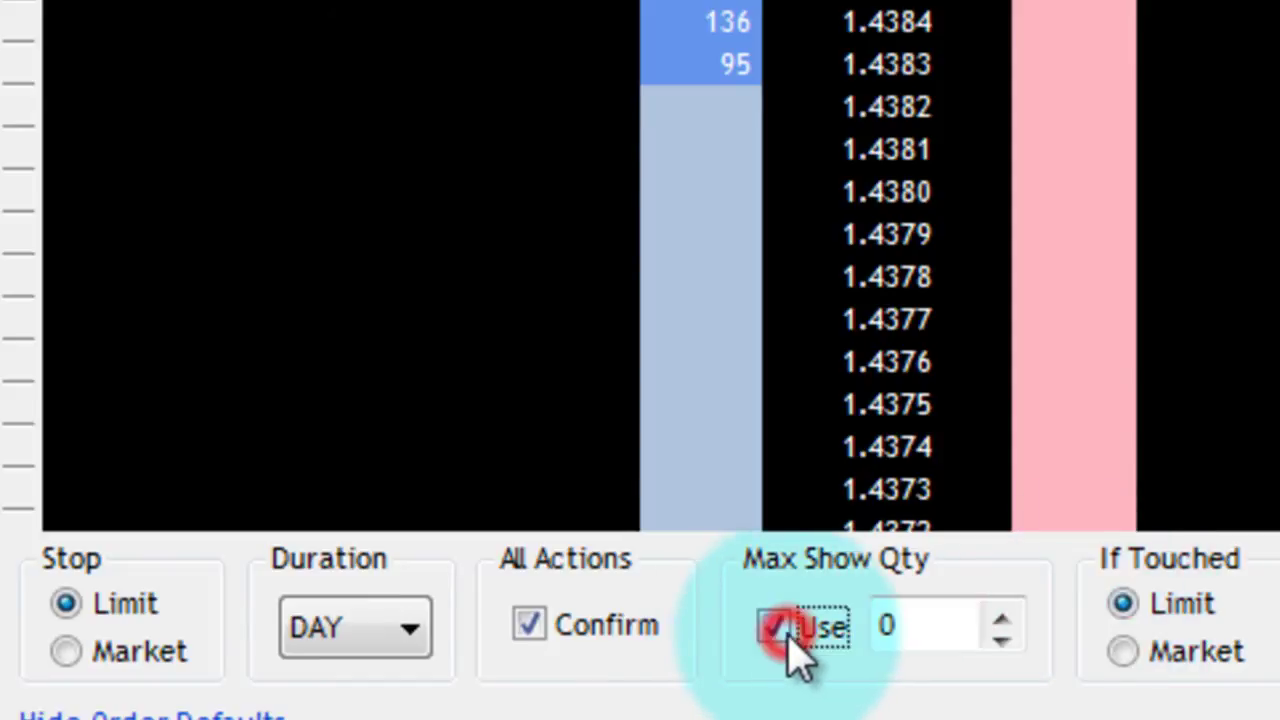
{"action": "left_click", "coordinate": [998, 618]}
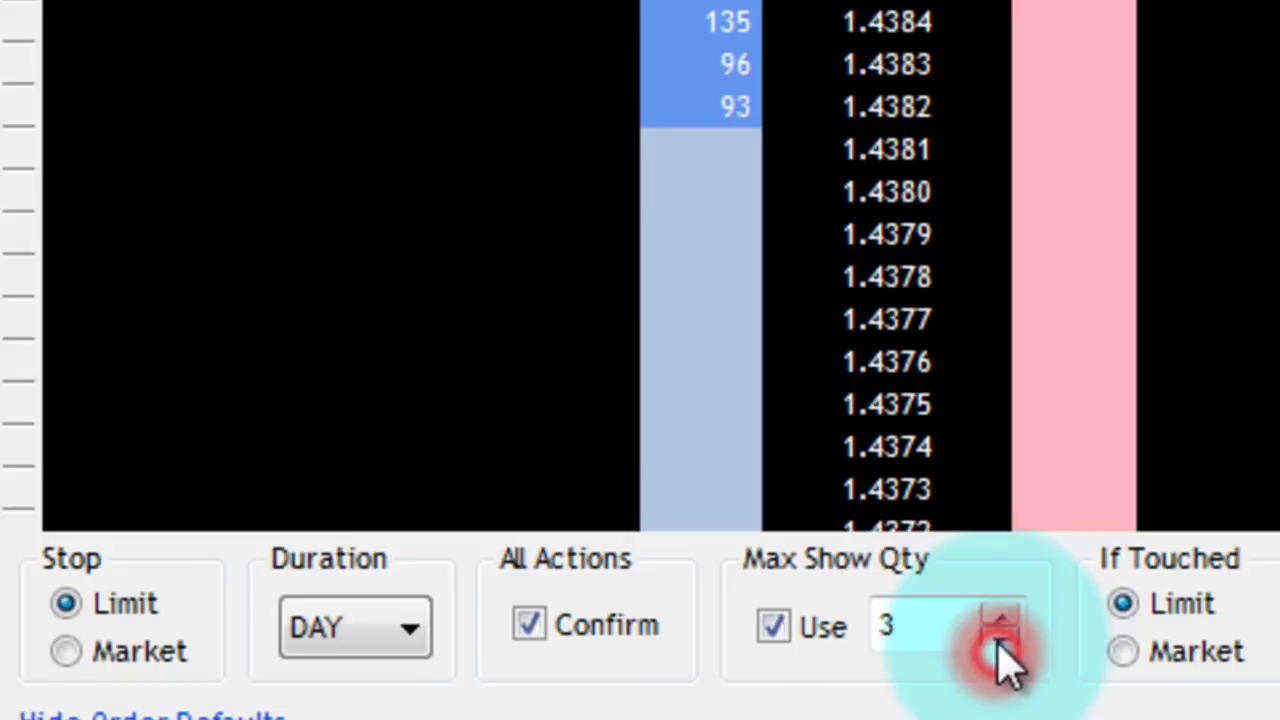
{"action": "left_click", "coordinate": [998, 638]}
{"action": "left_click", "coordinate": [998, 638]}
{"action": "left_click", "coordinate": [998, 618]}
{"action": "left_click", "coordinate": [998, 618]}
{"action": "left_click", "coordinate": [998, 618]}
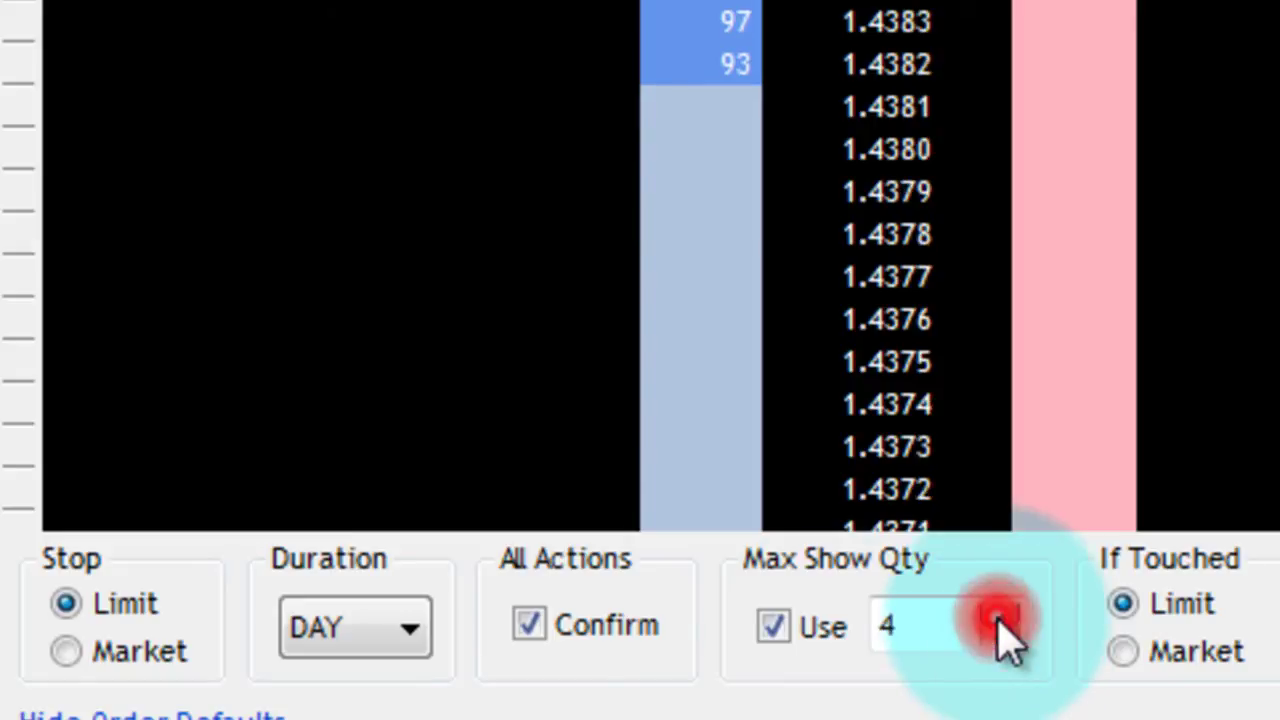
{"action": "left_click", "coordinate": [775, 628]}
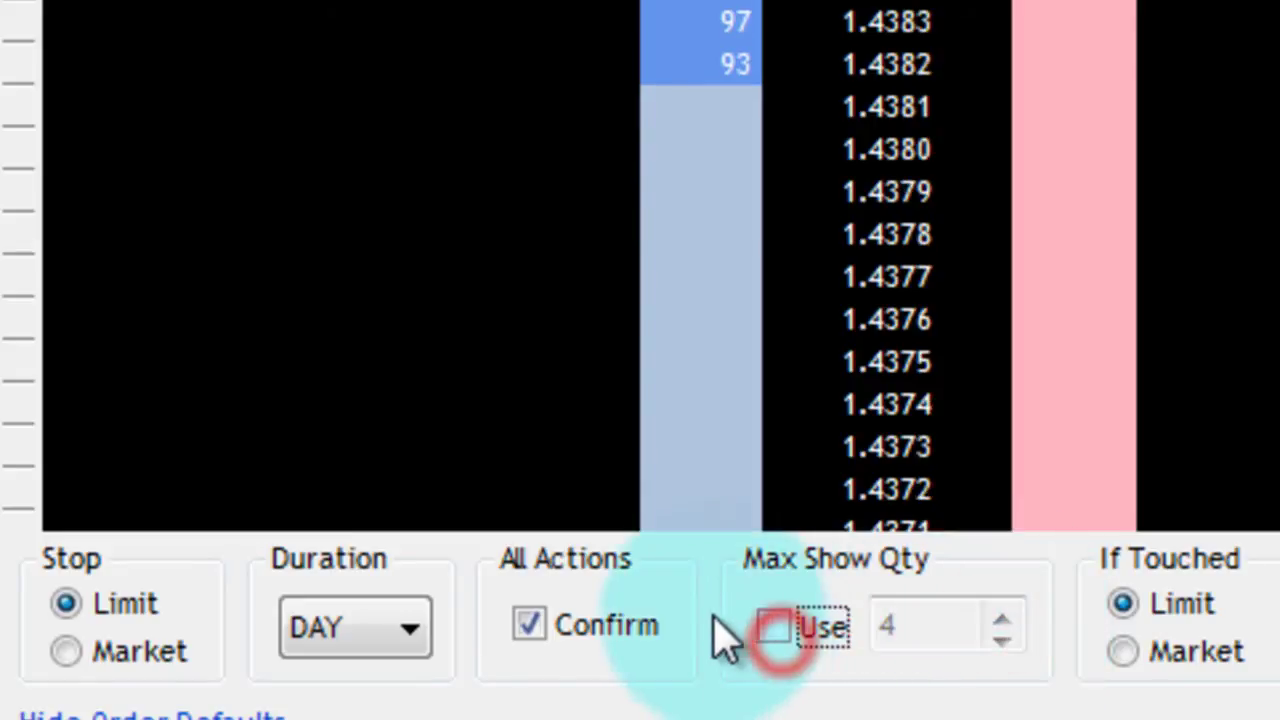
- Turn the confirmation of all order actions off and back on in the order defaults
{"action": "left_click", "coordinate": [528, 624]}
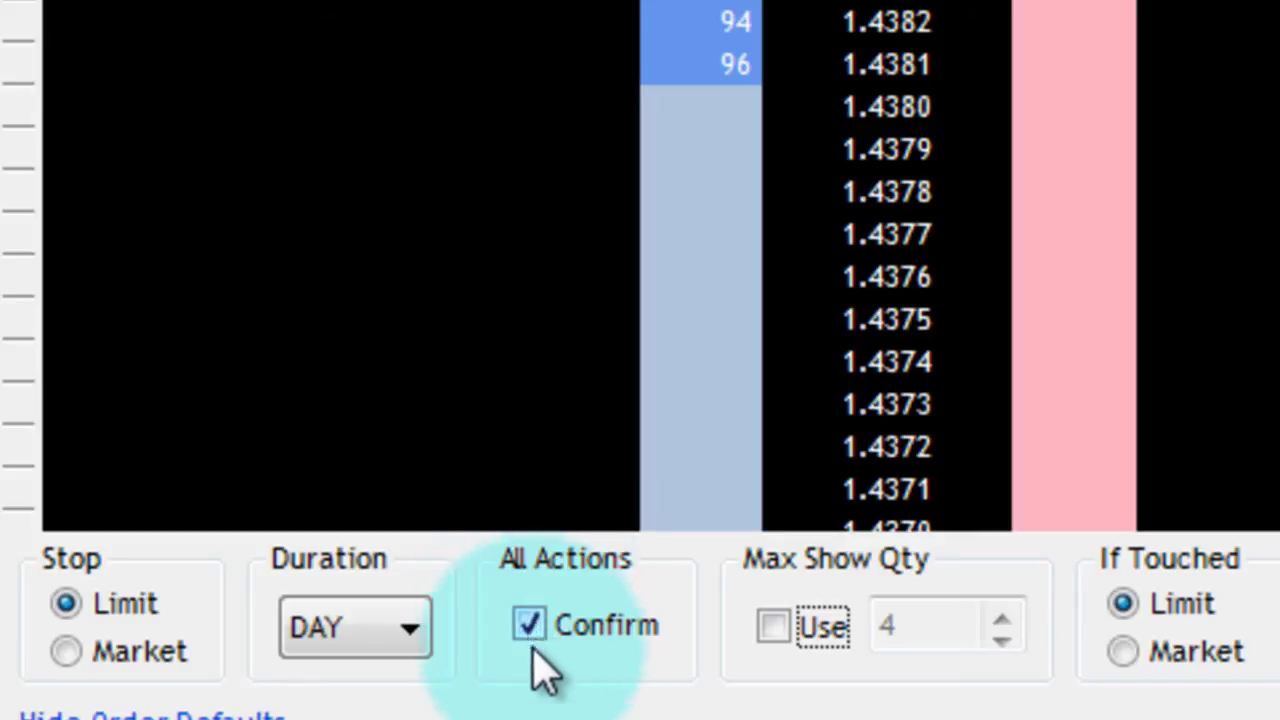
{"action": "left_click", "coordinate": [525, 624]}
{"action": "left_click", "coordinate": [525, 624]}
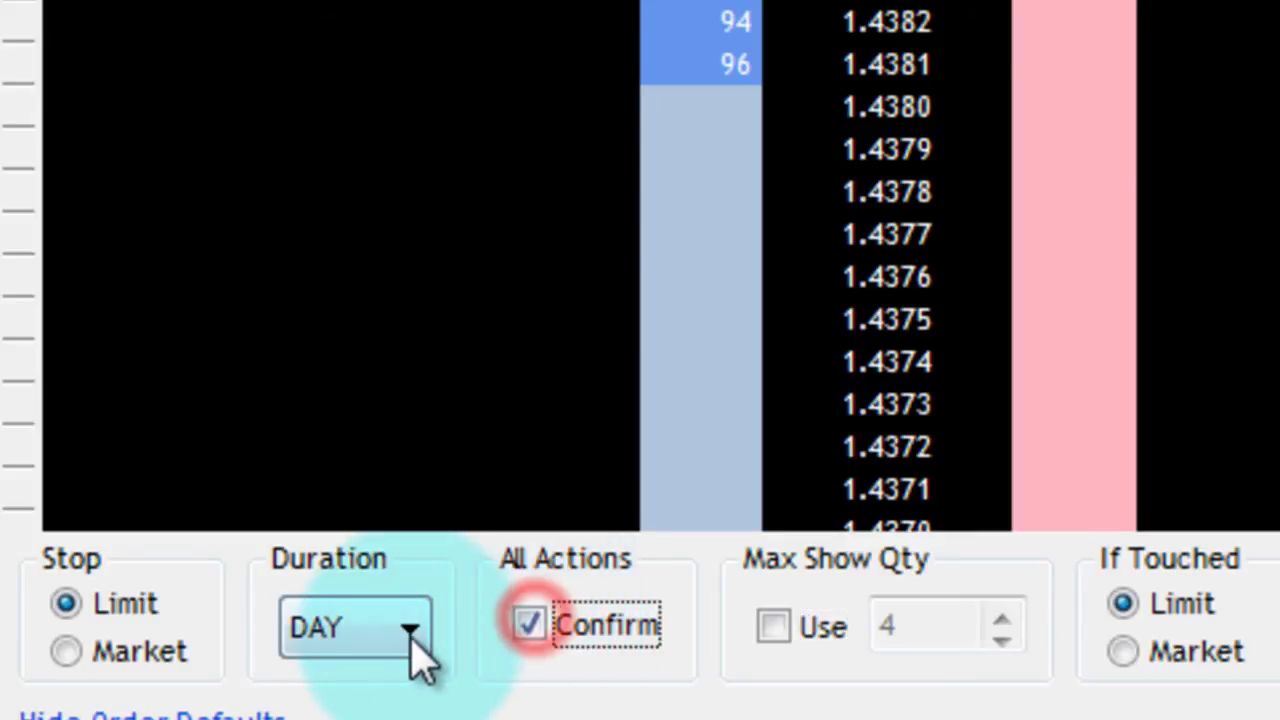
- Examine the available default order durations, keep DAY, and hide the order defaults area
{"action": "left_click", "coordinate": [410, 628]}
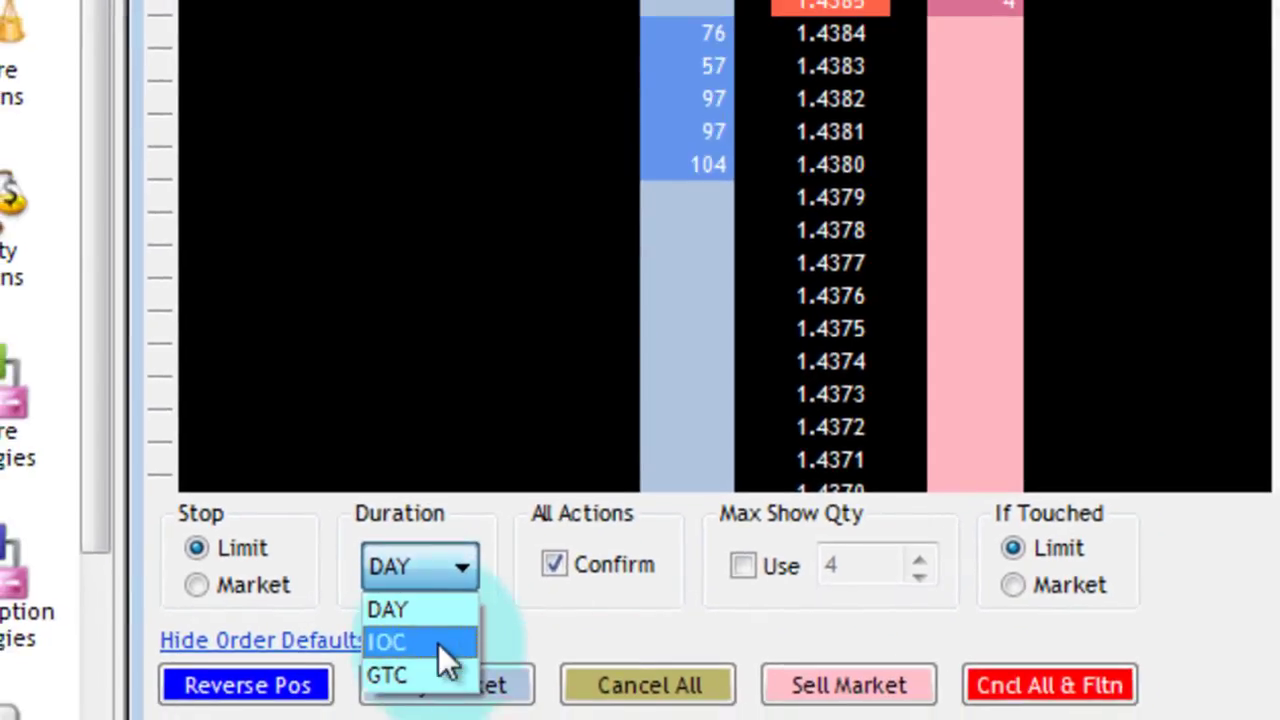
{"action": "left_click", "coordinate": [450, 598]}
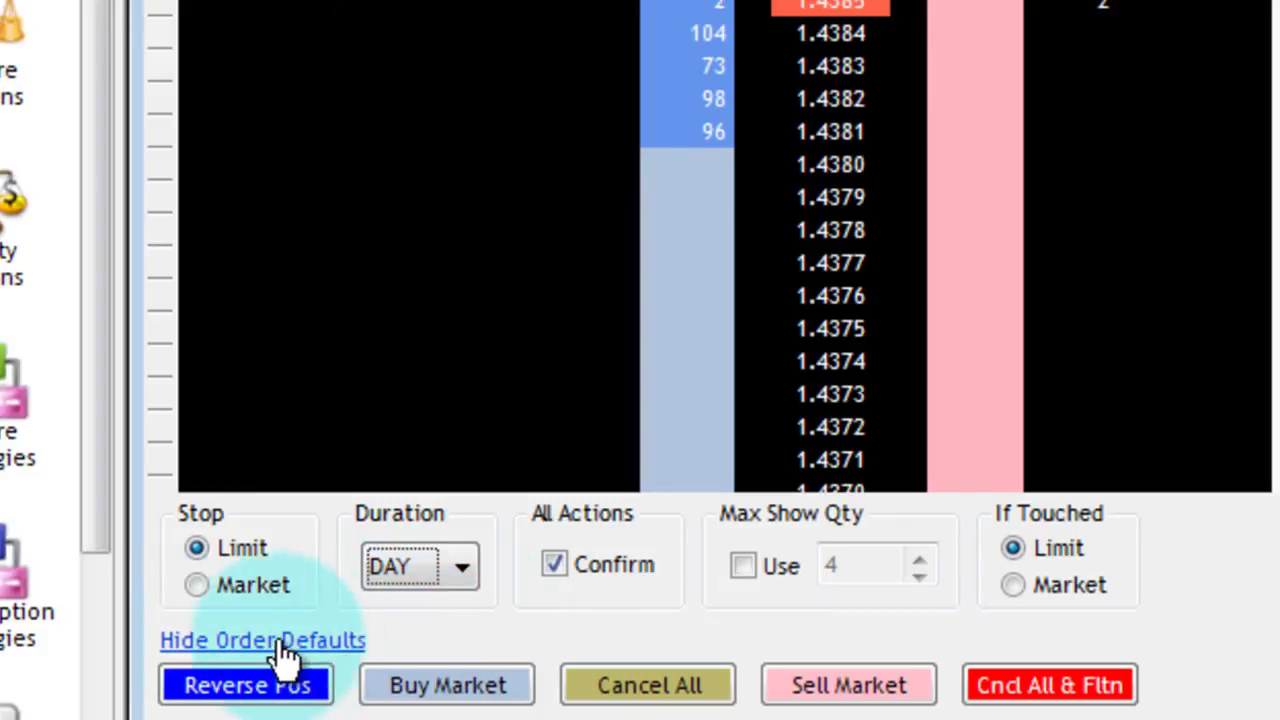
{"action": "left_click", "coordinate": [288, 642]}
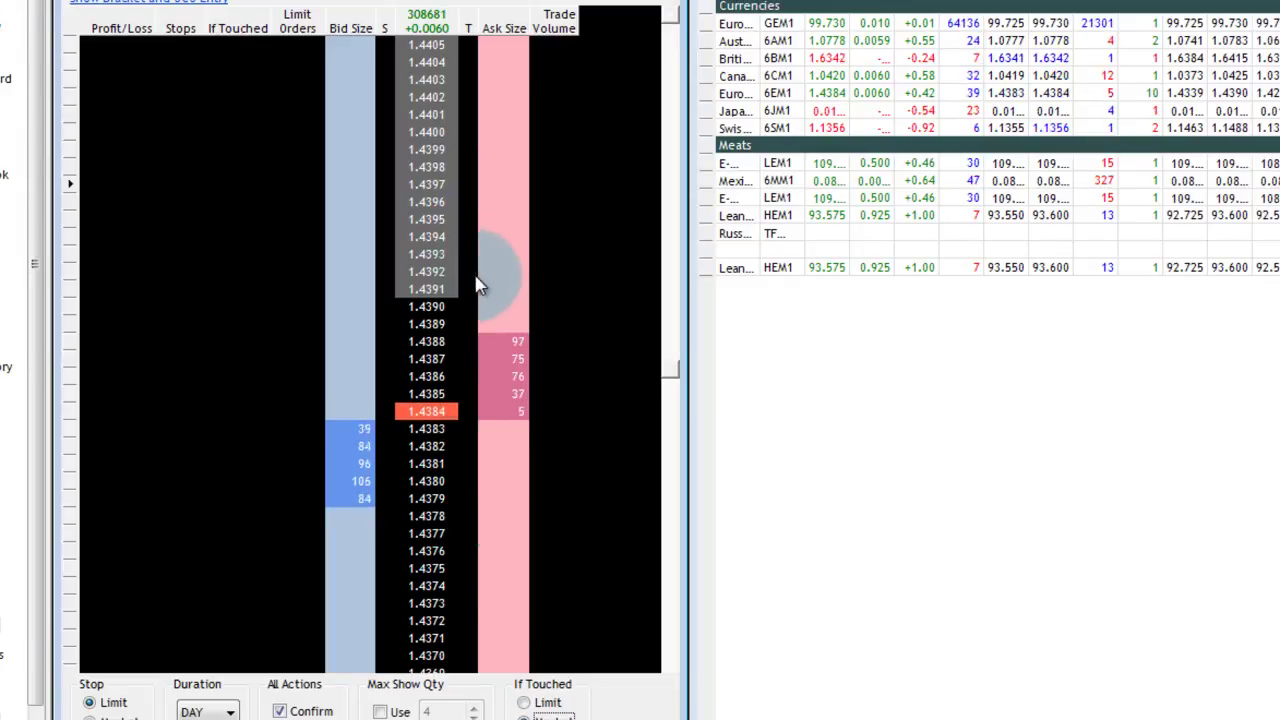
- Open a market-if-touched order ticket for 6EM1 at 1.4384 and examine its transaction types, keeping Buy
{"action": "left_click", "coordinate": [477, 328]}
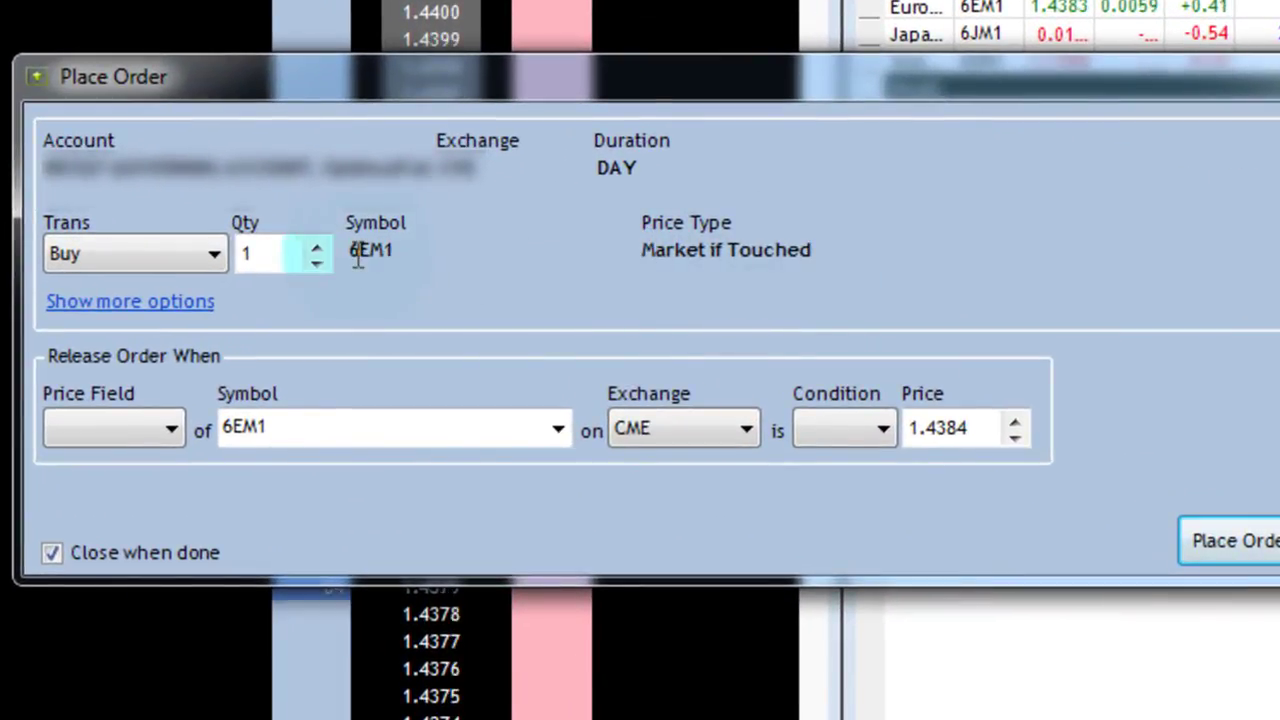
{"action": "left_click", "coordinate": [186, 251]}
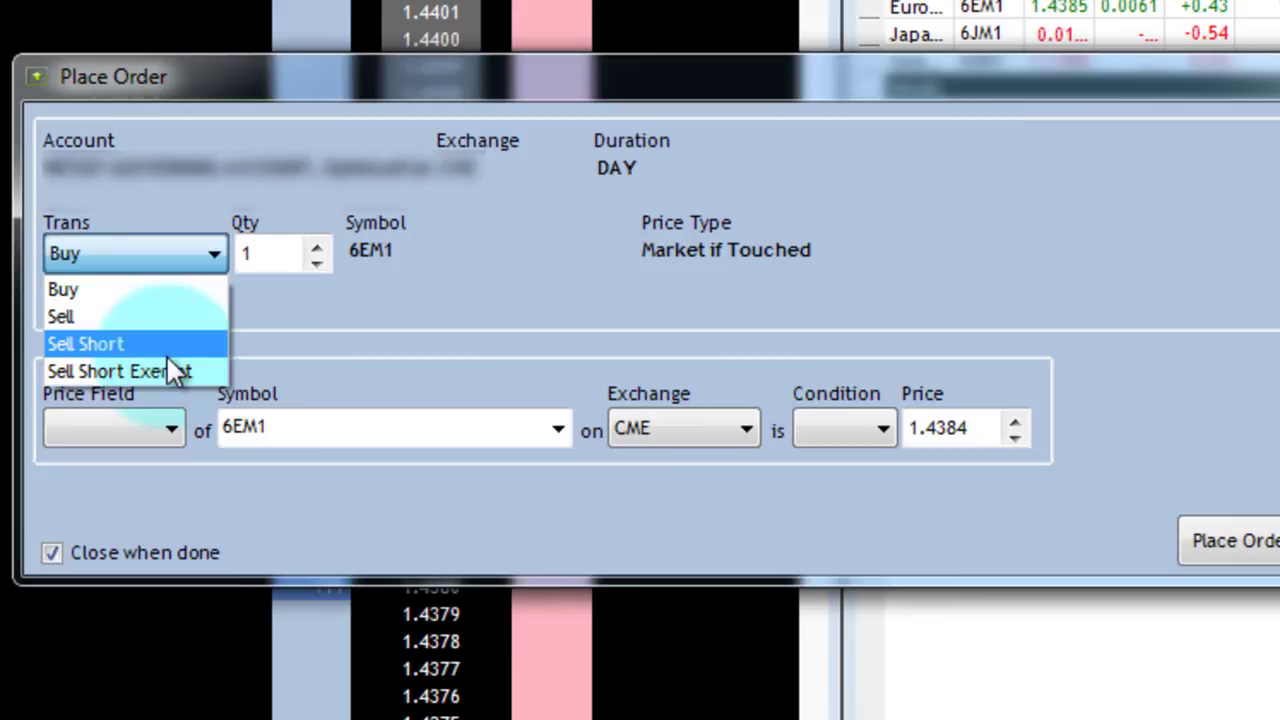
{"action": "left_click", "coordinate": [295, 340]}
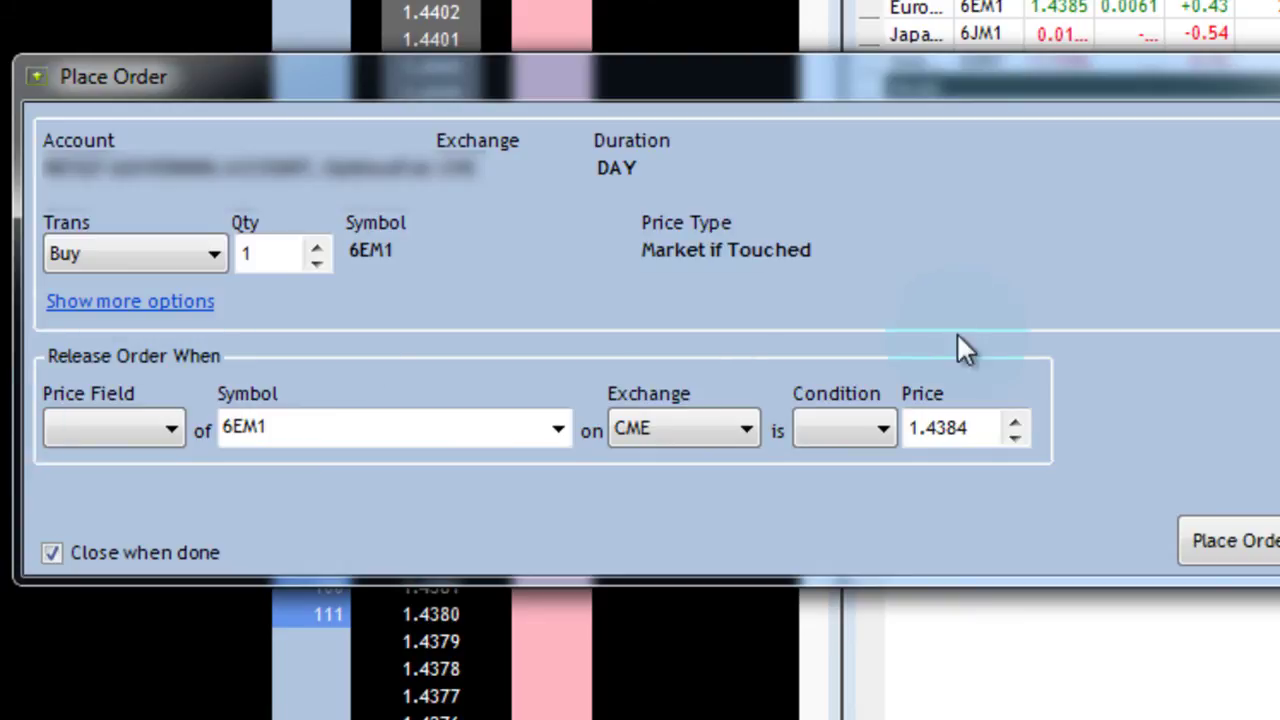
- Examine the price field and condition choices for releasing the order, leave both blank, and close the ticket without placing it
{"action": "left_click", "coordinate": [139, 428]}
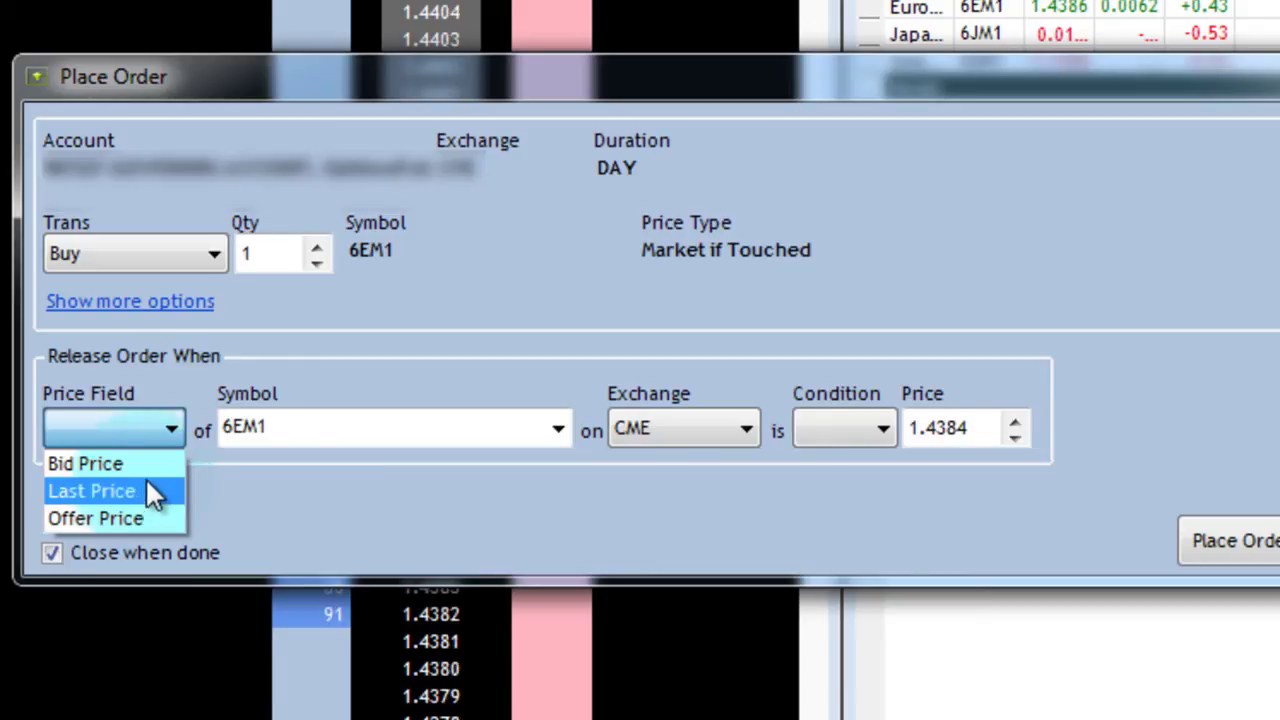
{"action": "left_click", "coordinate": [292, 462]}
{"action": "left_click", "coordinate": [855, 428]}
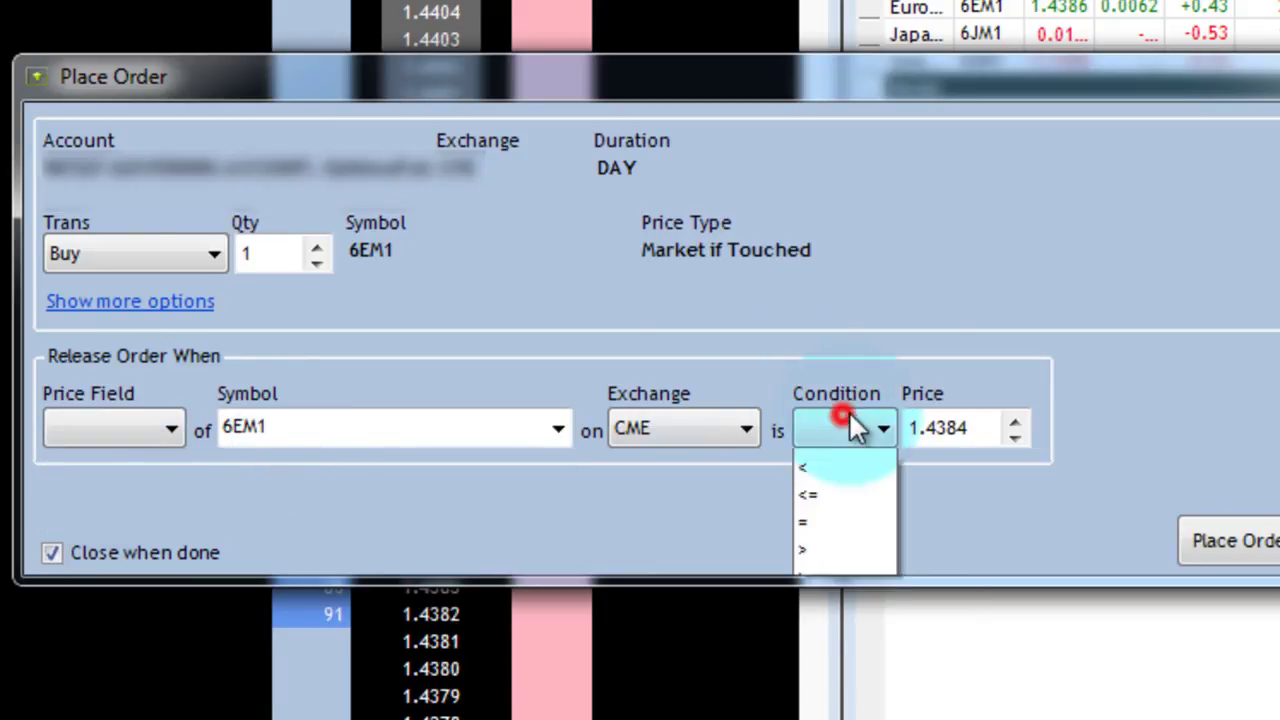
{"action": "left_click", "coordinate": [869, 426]}
{"action": "left_click", "coordinate": [864, 430]}
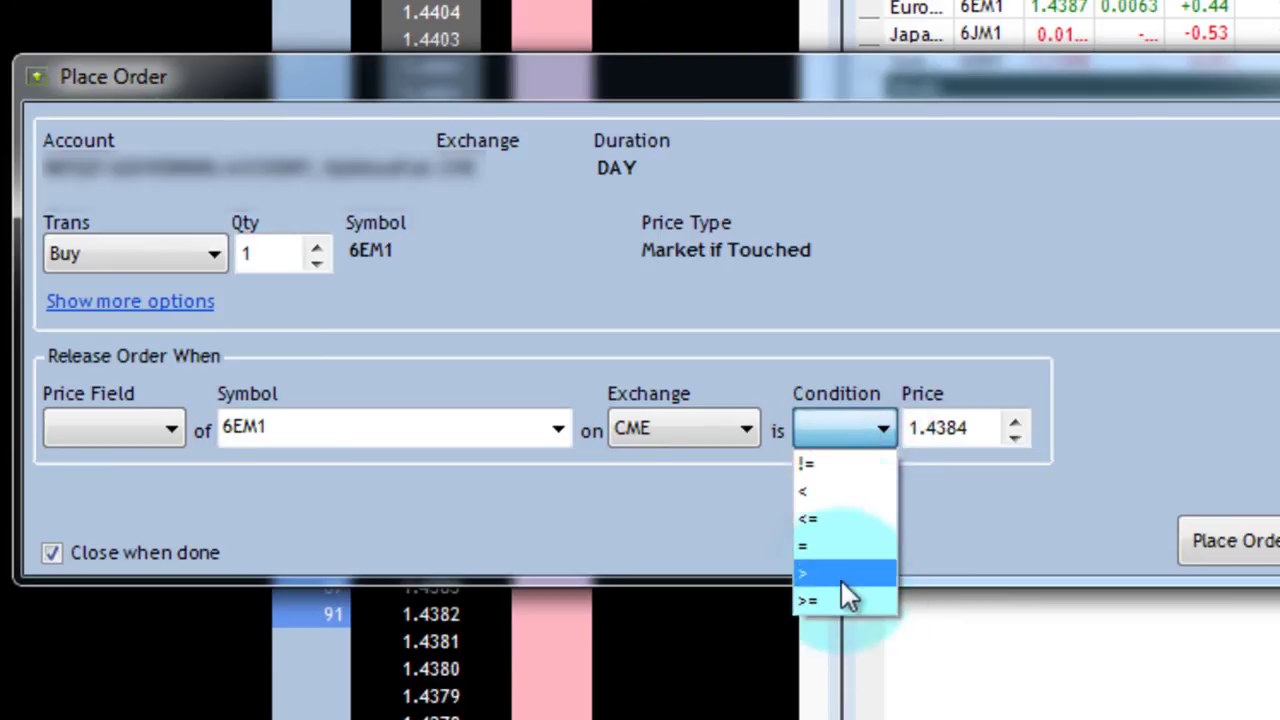
{"action": "left_click", "coordinate": [955, 465]}
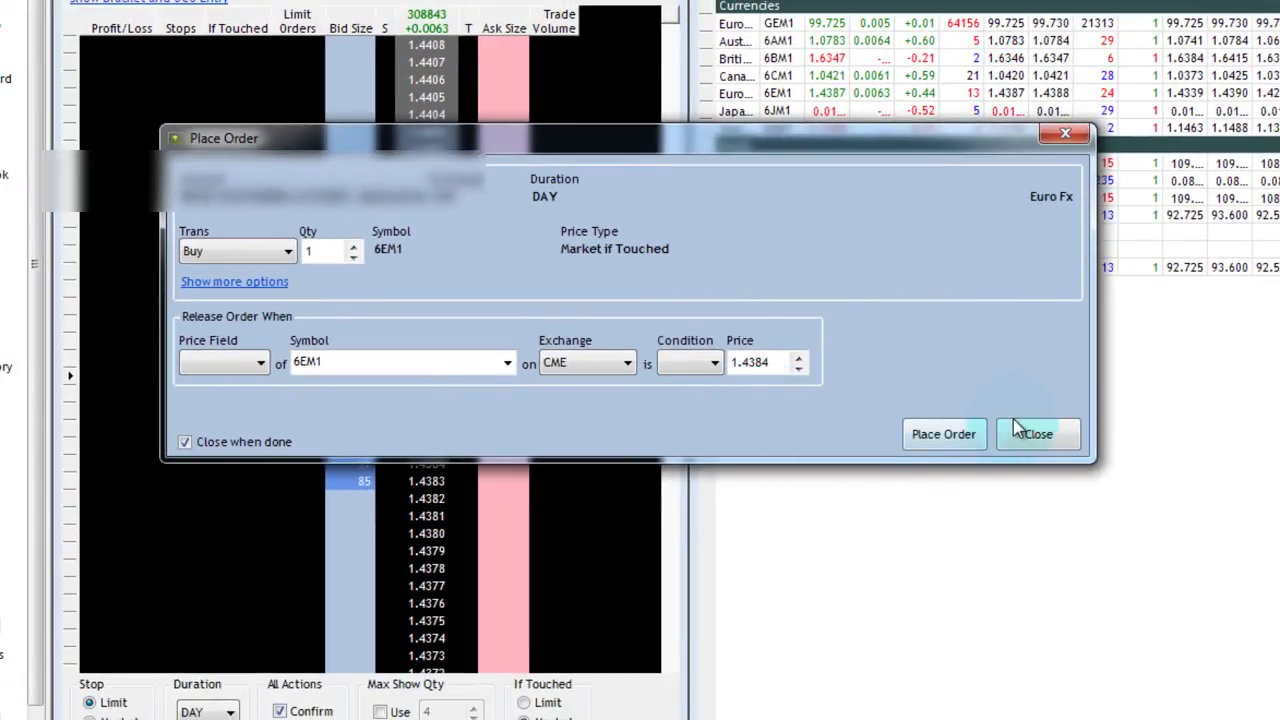
{"action": "left_click", "coordinate": [1036, 432]}
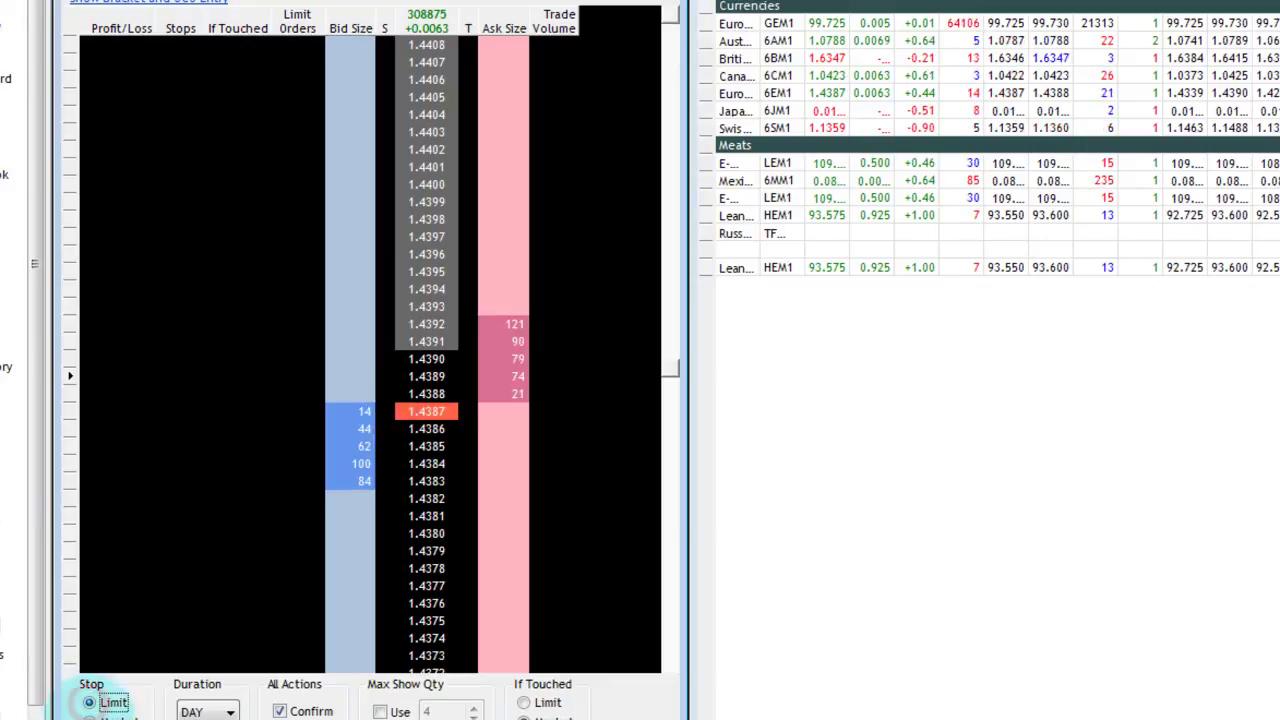
- Switch the stop order default to Market, and open and dismiss a sell stop market ticket for 6EM1 at 1.4378
{"action": "left_click", "coordinate": [90, 717]}
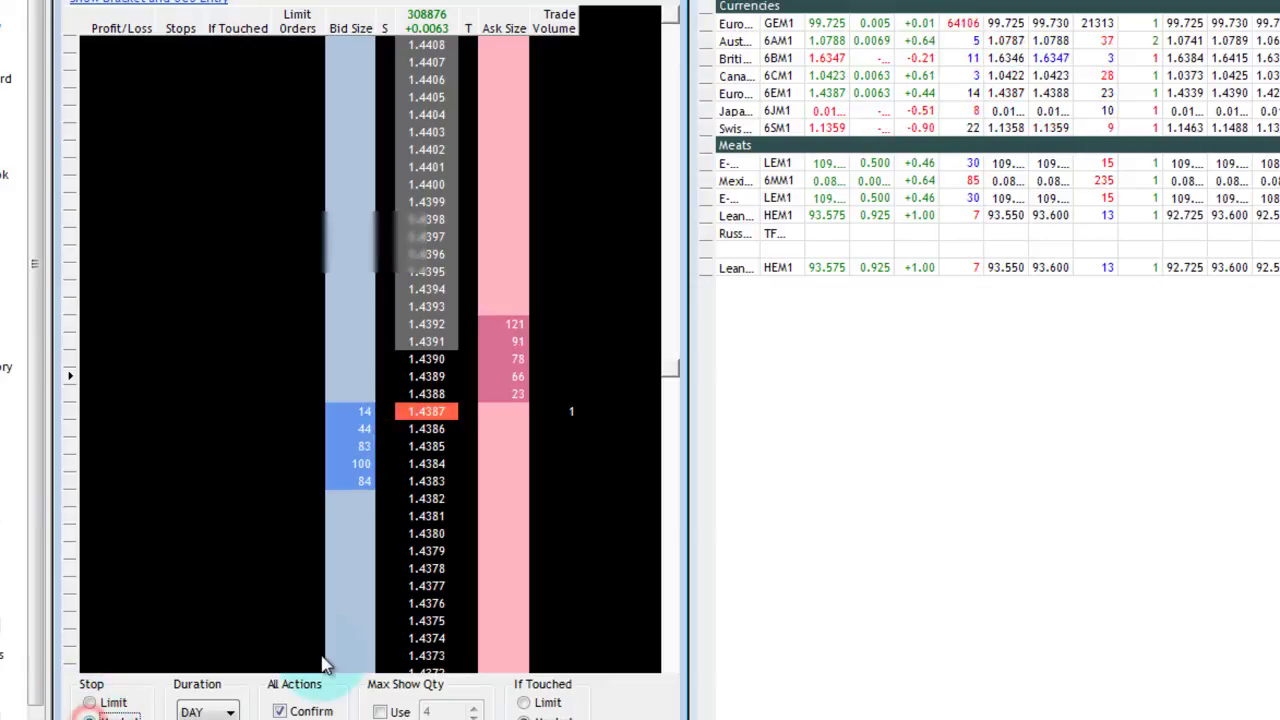
{"action": "left_click", "coordinate": [388, 588]}
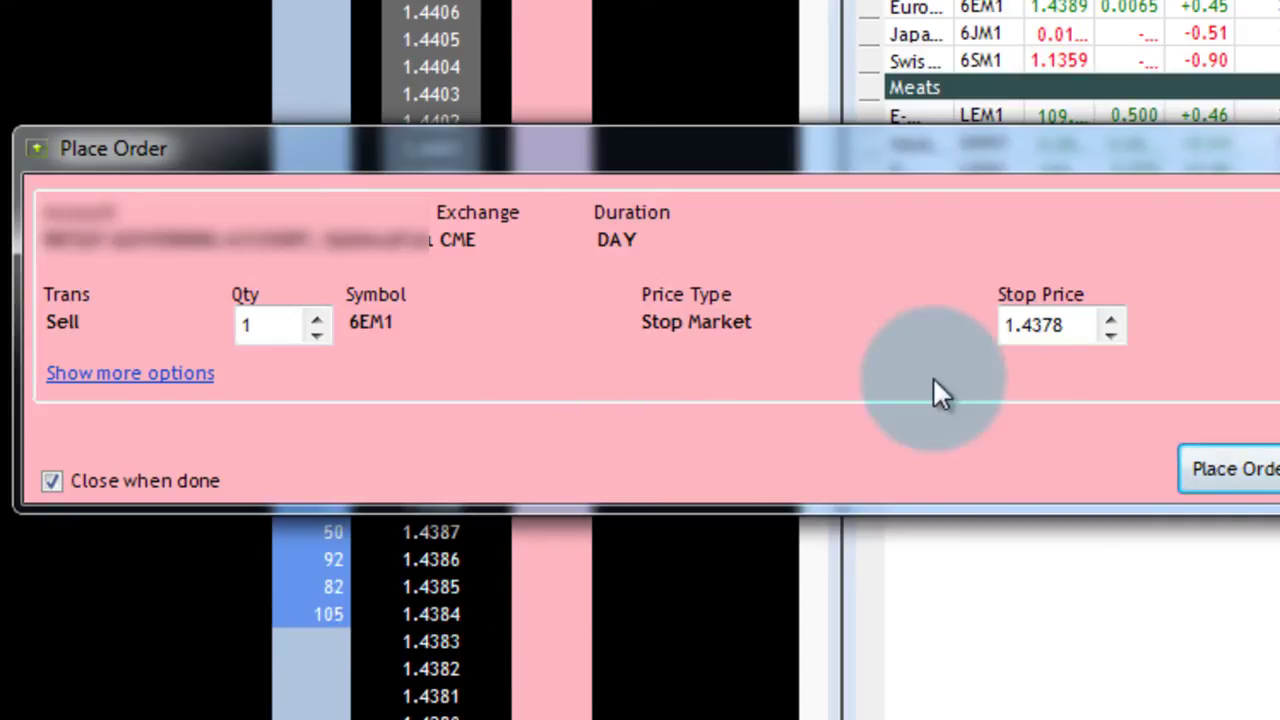
{"action": "left_click", "coordinate": [1235, 469]}
- Open a buy stop market ticket for 6EM1 at 1.4403, show and hide its additional options, and dismiss it
{"action": "left_click", "coordinate": [365, 93]}
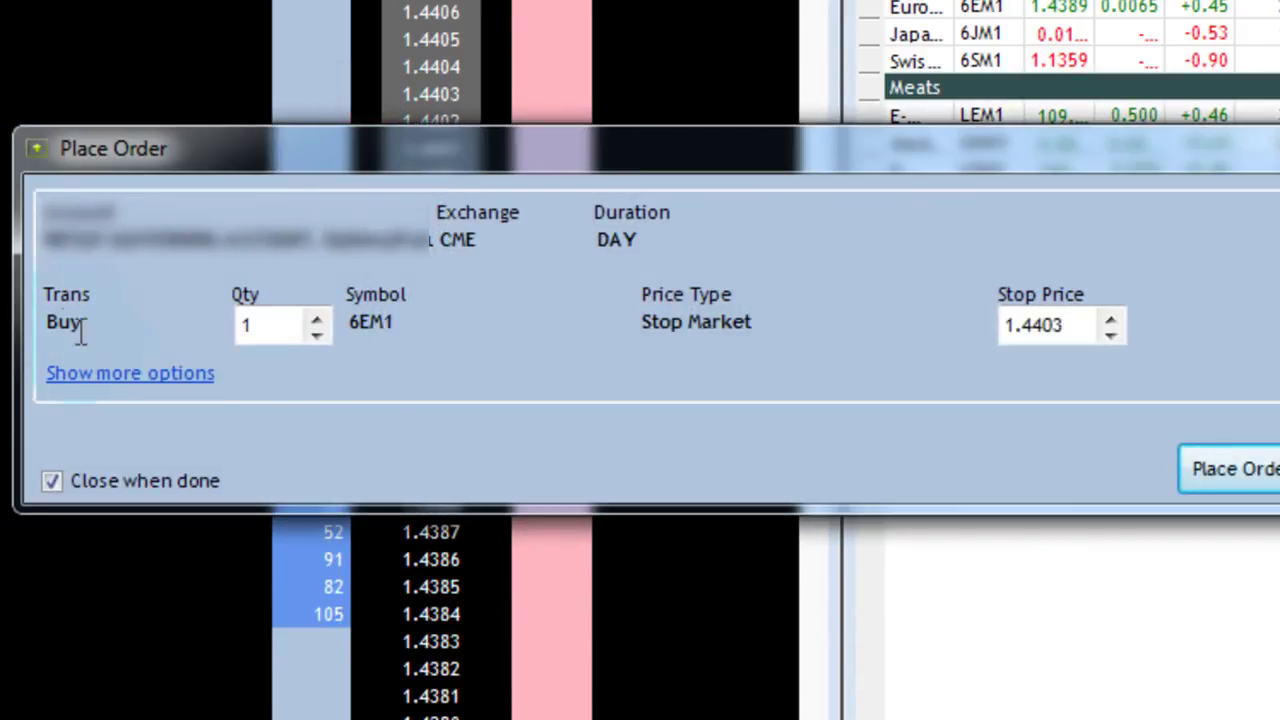
{"action": "left_click", "coordinate": [90, 375]}
{"action": "left_click", "coordinate": [97, 373]}
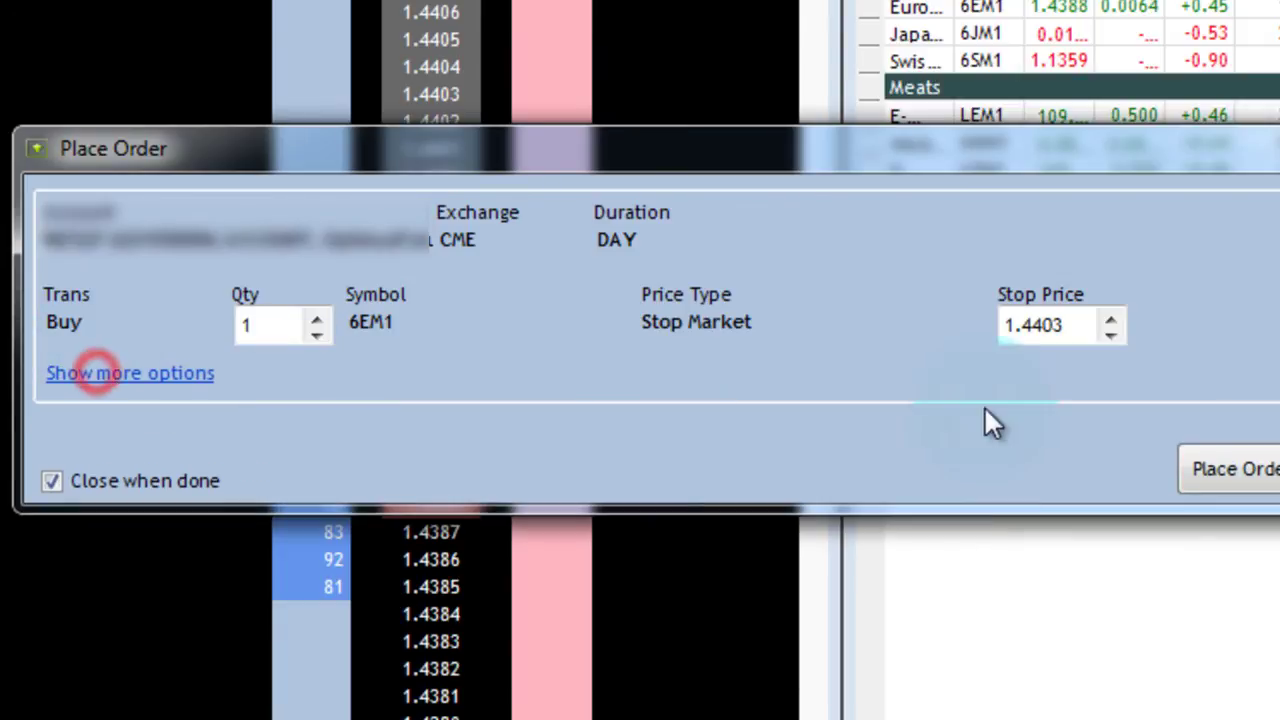
{"action": "left_click", "coordinate": [1229, 466]}
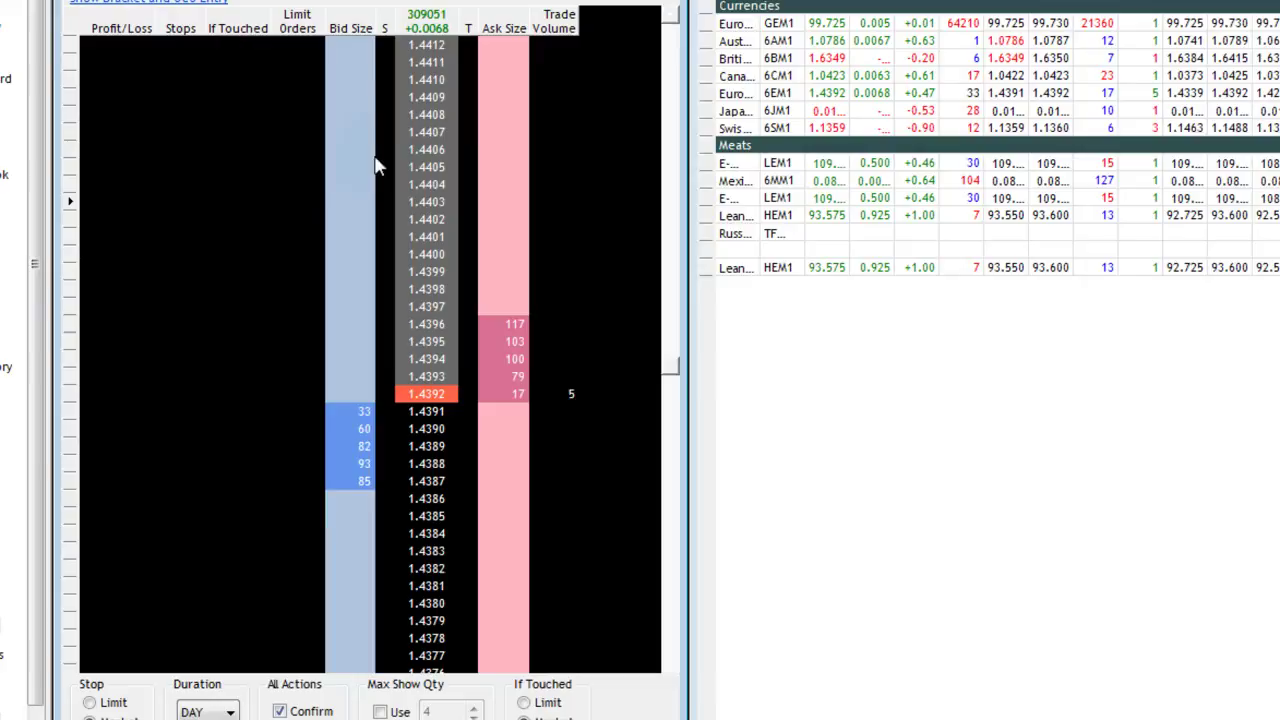
- Open a sell limit order ticket for 6EM1 at 1.4405 from the ask side of the price ladder
{"action": "left_click", "coordinate": [508, 120]}
{"action": "left_click", "coordinate": [510, 275]}
{"action": "left_click", "coordinate": [508, 410]}
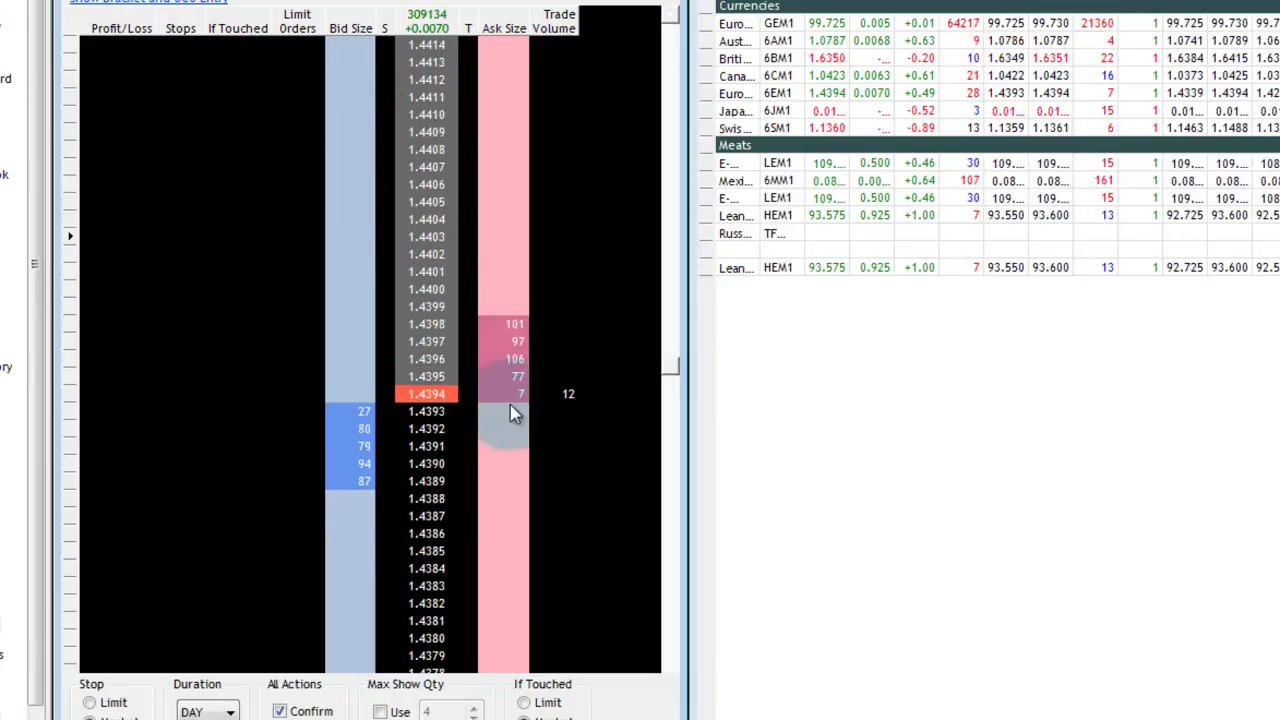
{"action": "left_click", "coordinate": [515, 366]}
{"action": "left_click", "coordinate": [502, 272]}
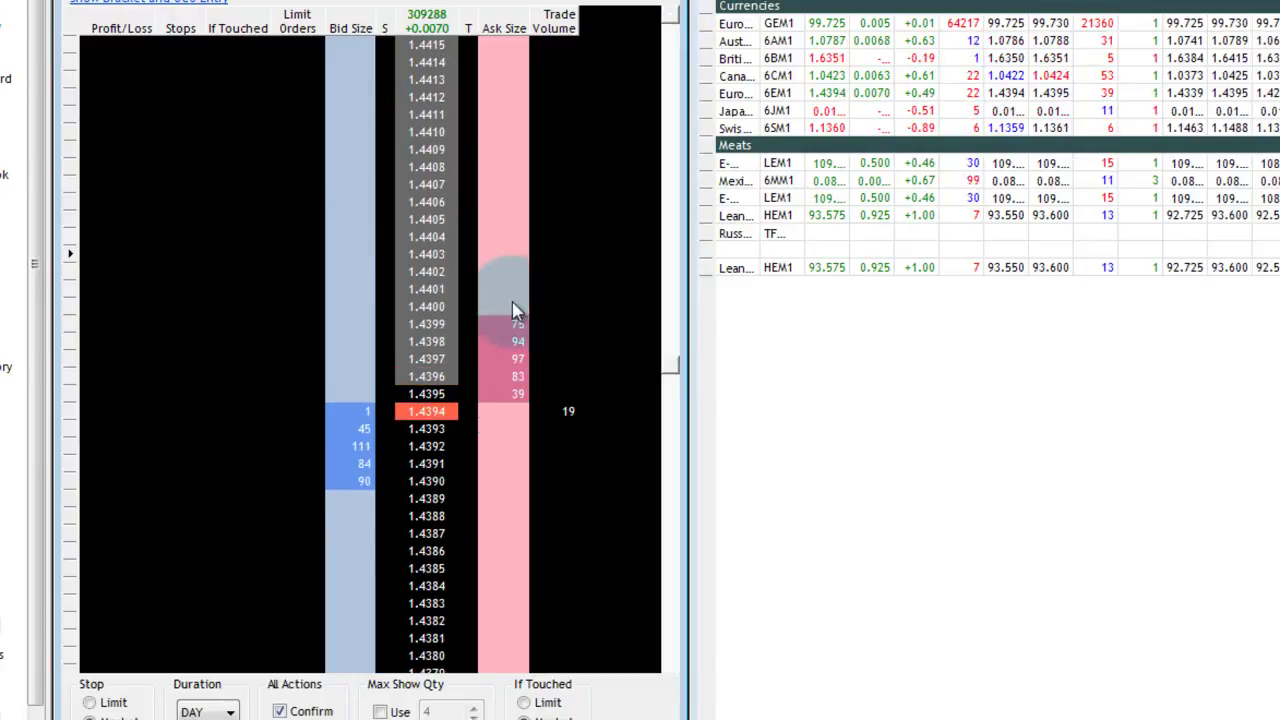
{"action": "left_click", "coordinate": [510, 316]}
{"action": "left_click", "coordinate": [495, 256]}
{"action": "left_click", "coordinate": [491, 240]}
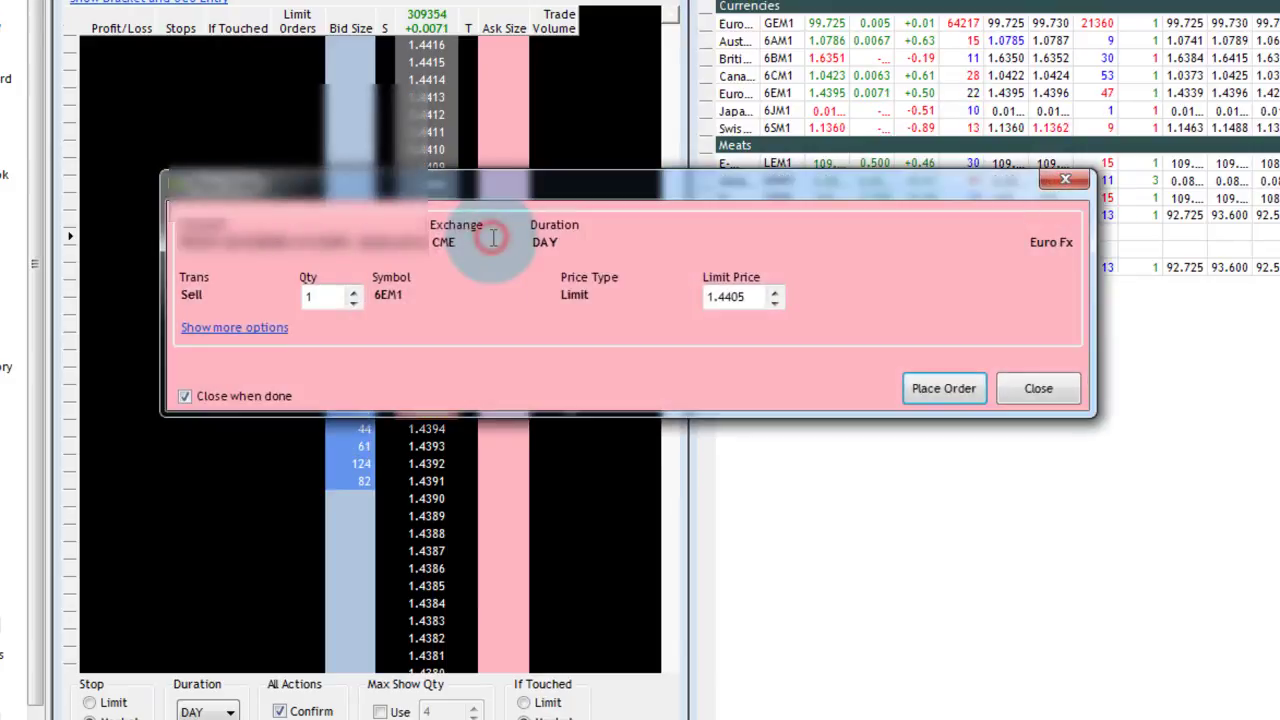
{"action": "mouse_move", "coordinate": [491, 80]}
{"action": "left_mouse_down"}
{"action": "mouse_move", "coordinate": [492, 191]}
{"action": "mouse_move", "coordinate": [487, 83]}
{"action": "left_mouse_up"}
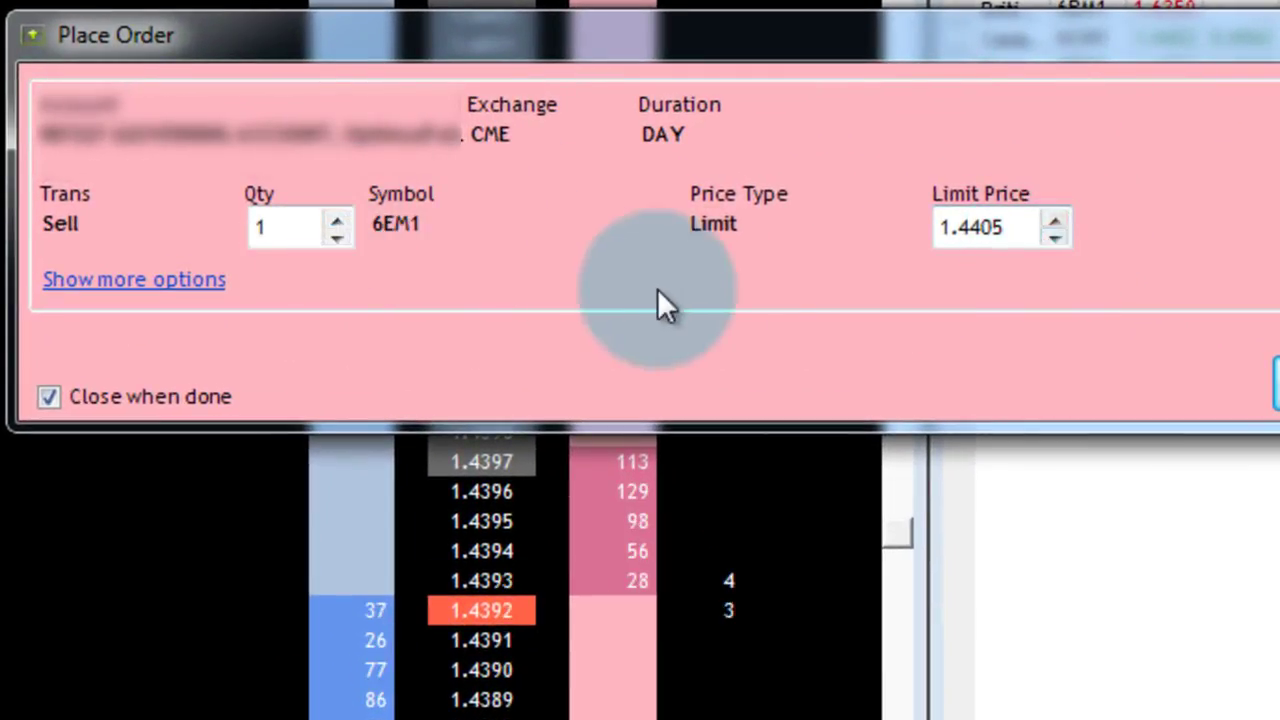
- Dismiss the sell limit ticket, and open a buy limit ticket for 6EM1 at 1.4379 with its additional options shown
{"action": "left_click", "coordinate": [1250, 364]}
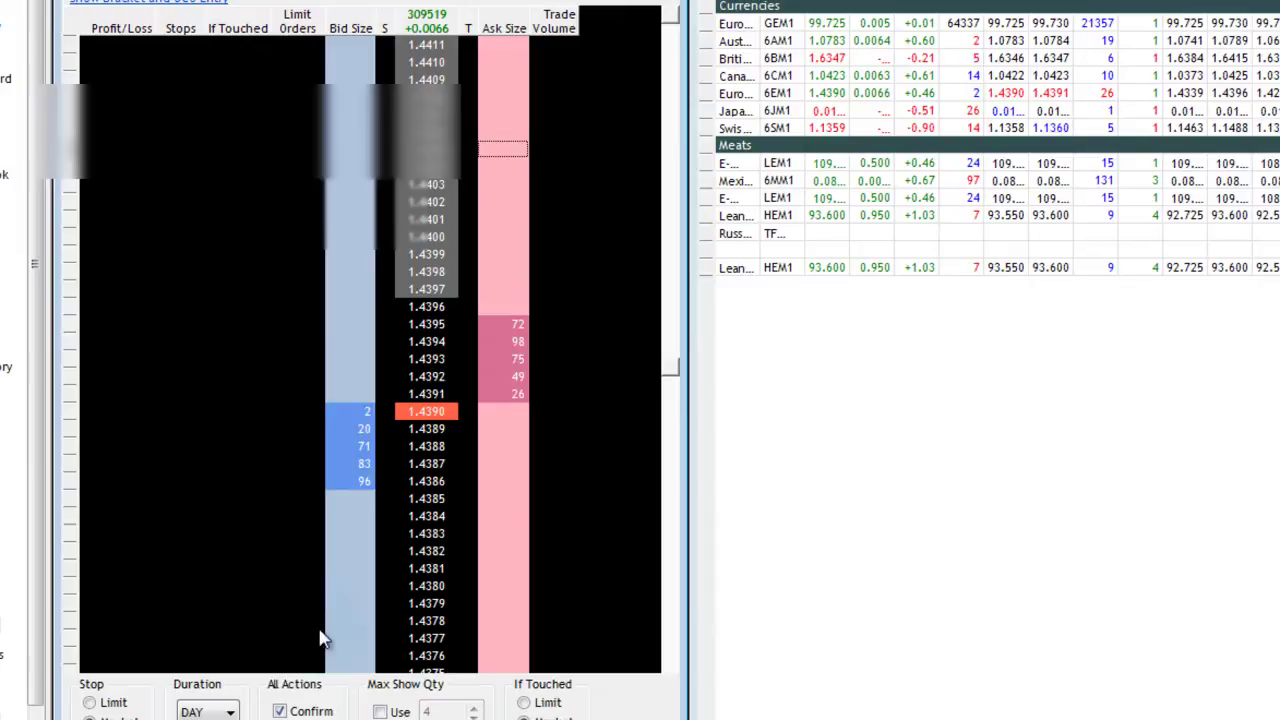
{"action": "left_click", "coordinate": [354, 602]}
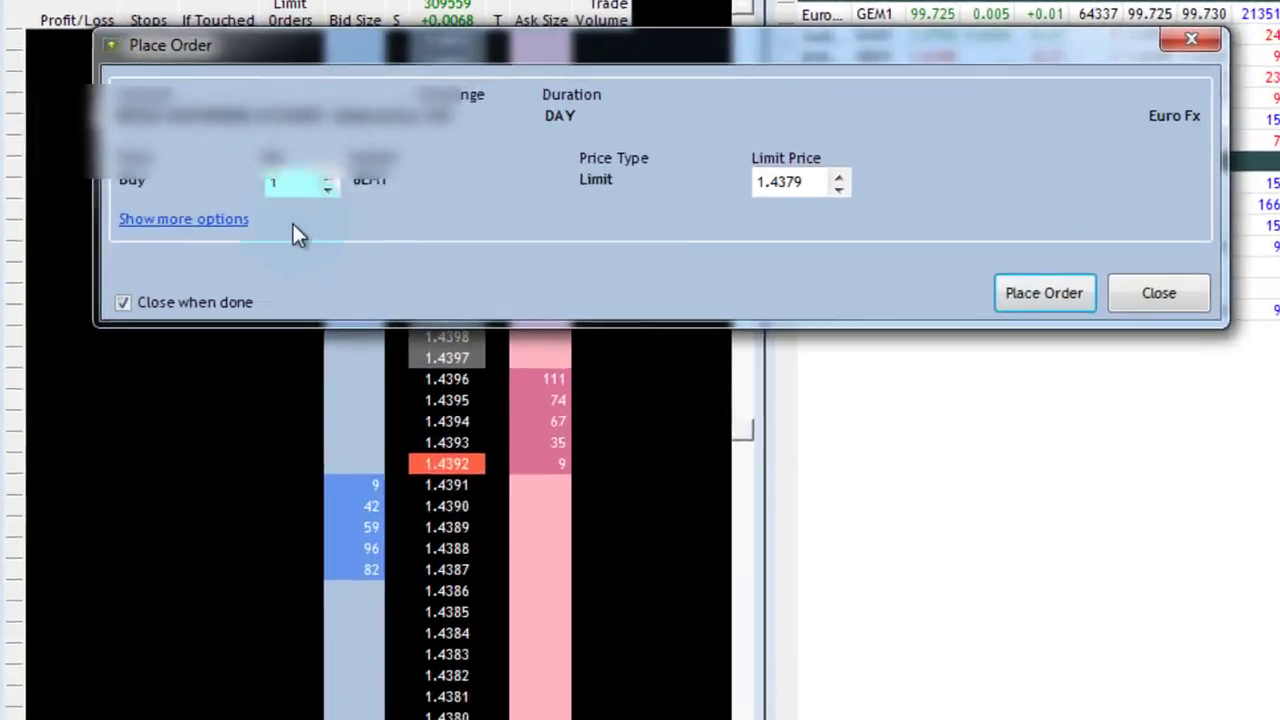
{"action": "left_click", "coordinate": [234, 221]}
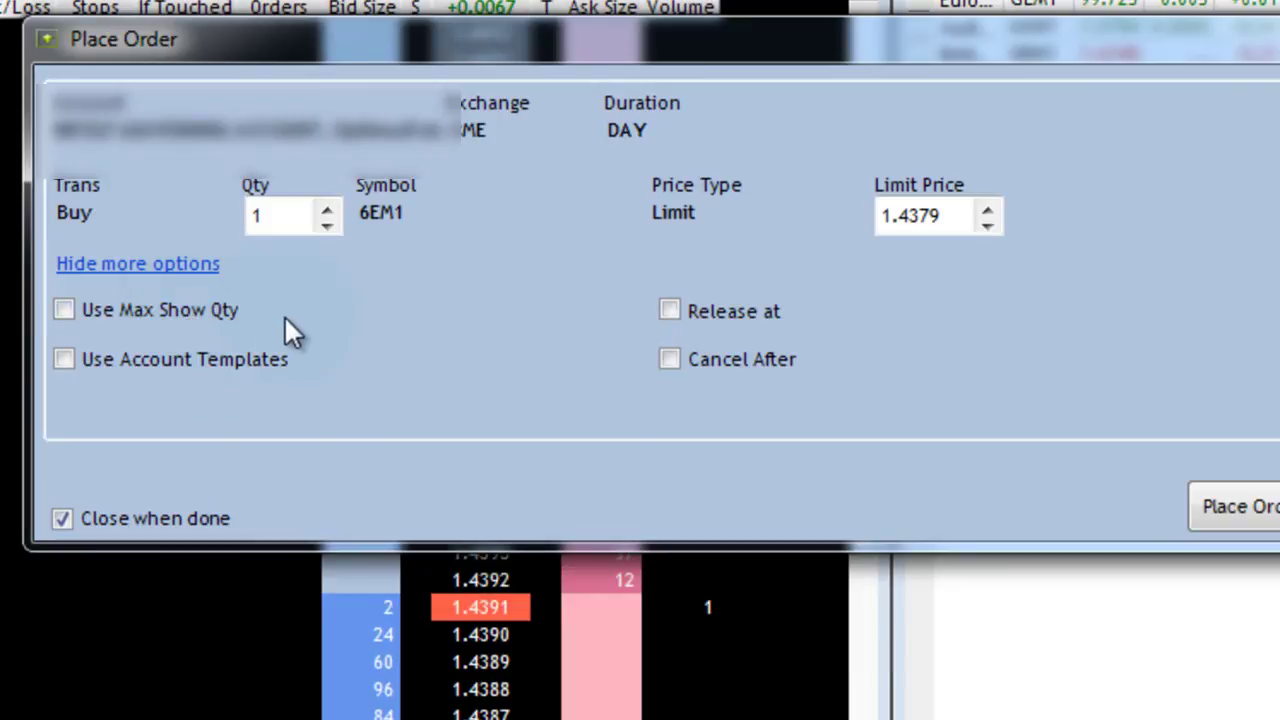
- Enable the max show quantity and account template options on the buy limit ticket, view the template choices, and disable both options
{"action": "left_click", "coordinate": [145, 308]}
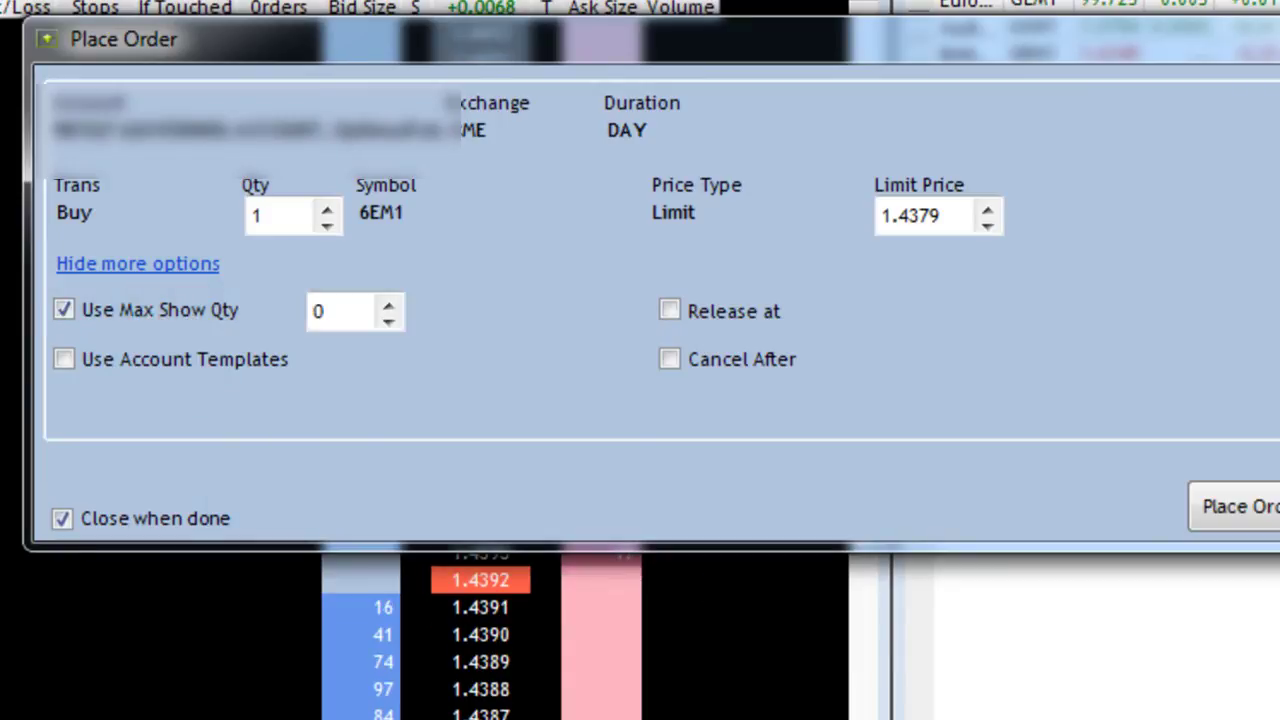
{"action": "left_click", "coordinate": [68, 360]}
{"action": "left_click", "coordinate": [386, 372]}
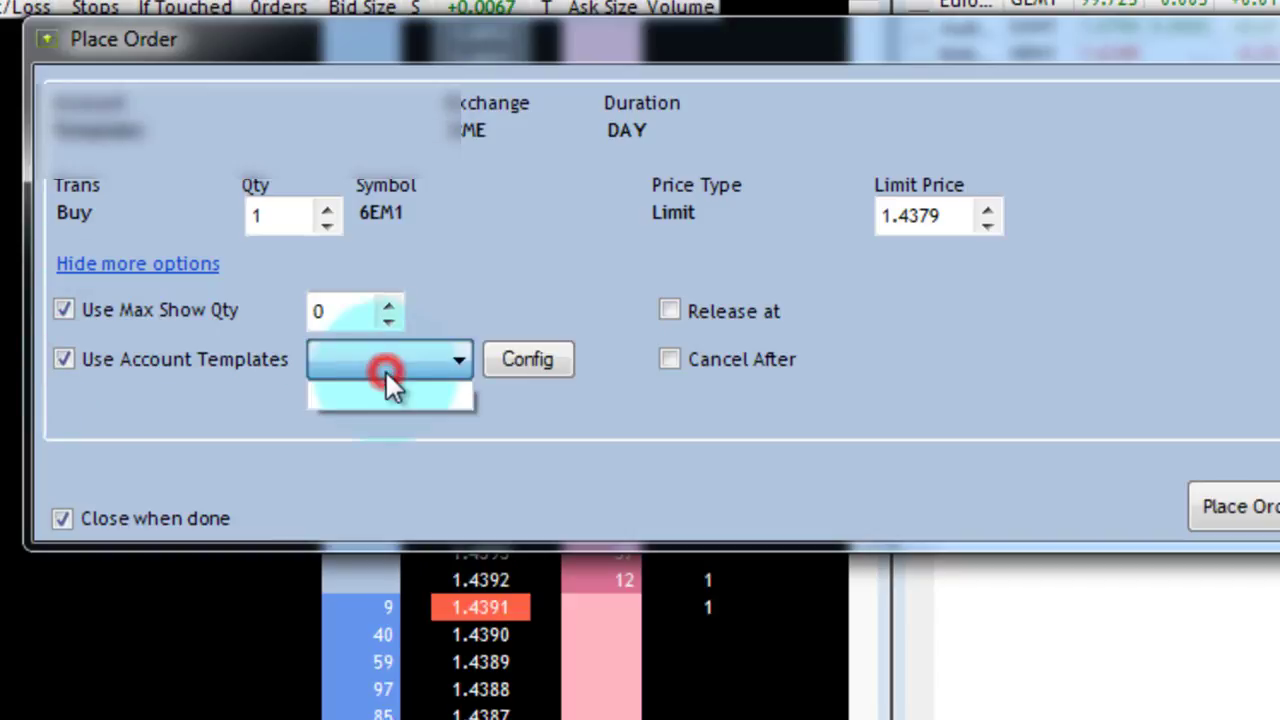
{"action": "left_click", "coordinate": [390, 363]}
{"action": "left_click", "coordinate": [68, 360]}
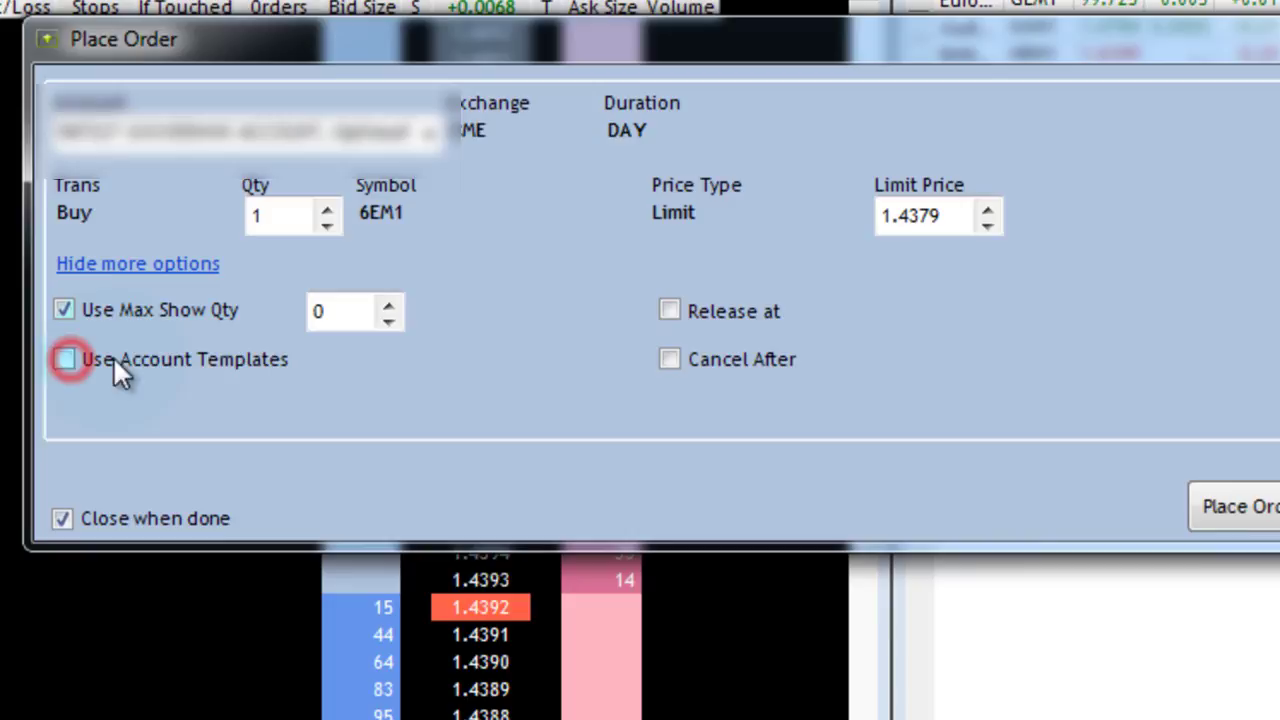
{"action": "left_click", "coordinate": [66, 310]}
- Enable the Release at and Cancel After options to view their timing fields, disable both, and dismiss the buy limit ticket
{"action": "left_click", "coordinate": [668, 311]}
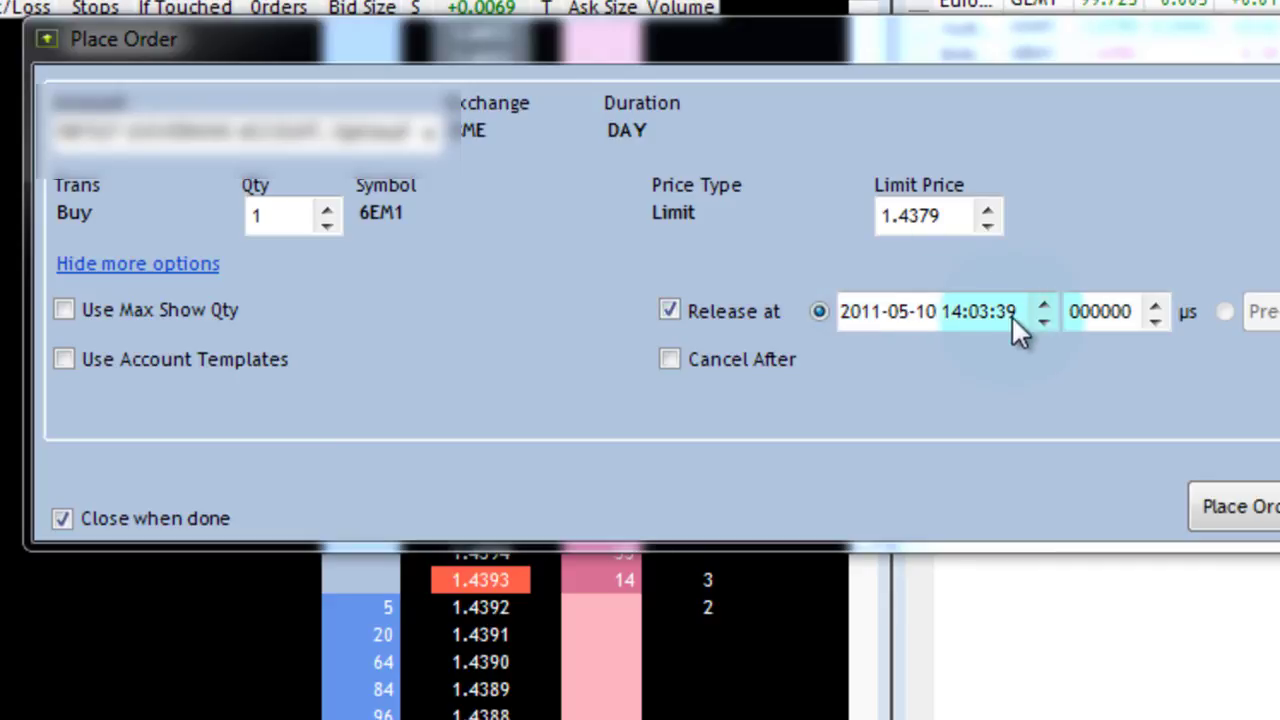
{"action": "left_click", "coordinate": [699, 363]}
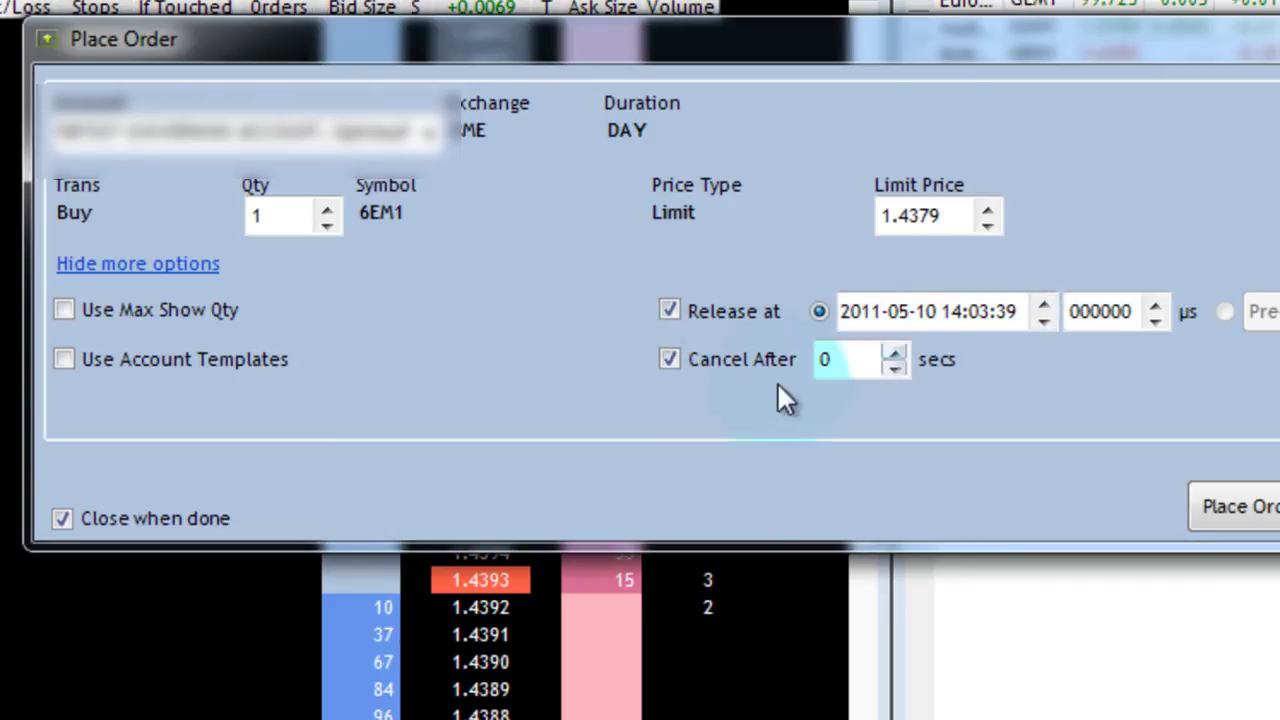
{"action": "left_click", "coordinate": [667, 310]}
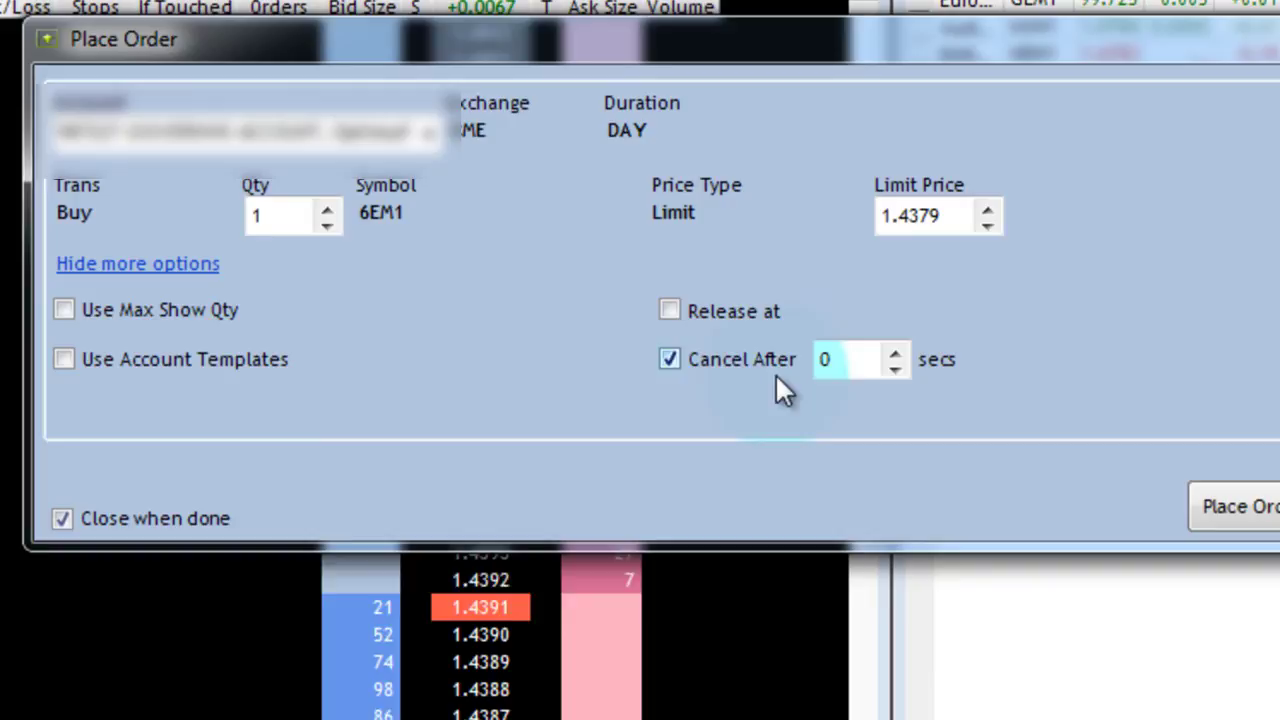
{"action": "left_click", "coordinate": [684, 361]}
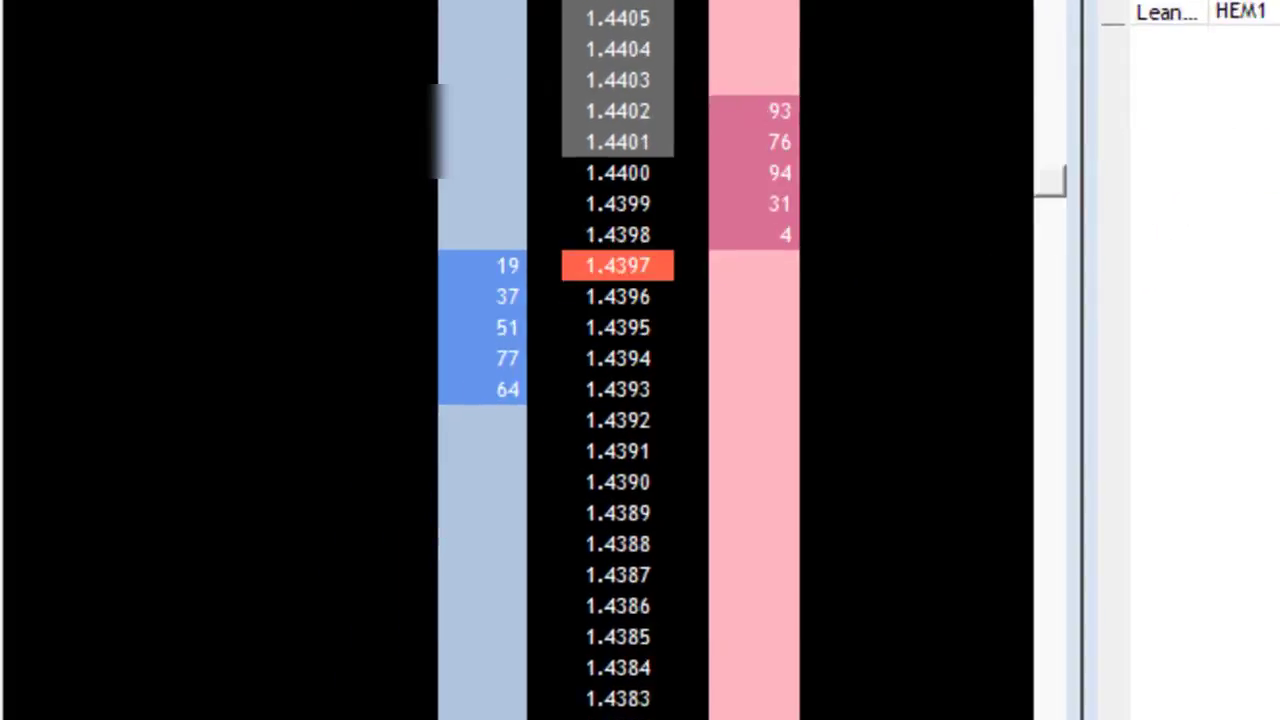
- Show the bracket and OCO entry controls in the 6EM1 Order Book
{"action": "left_click", "coordinate": [706, 440]}
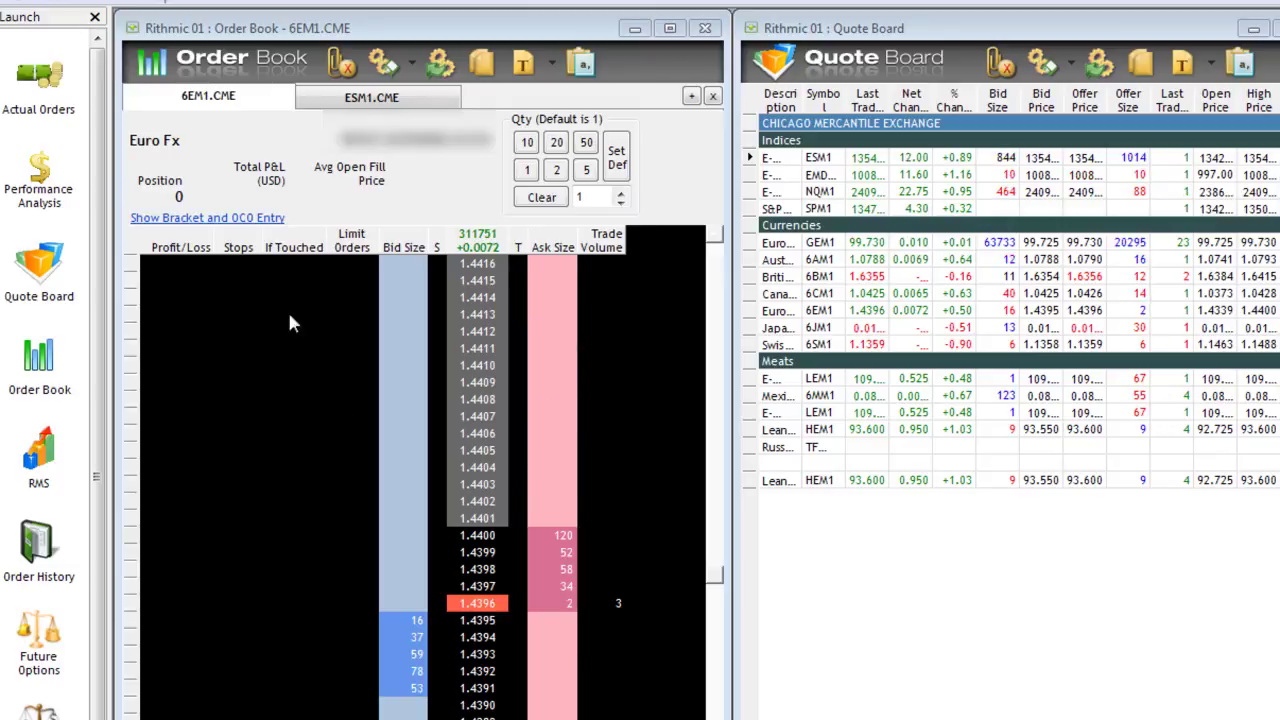
{"action": "left_click", "coordinate": [253, 220]}
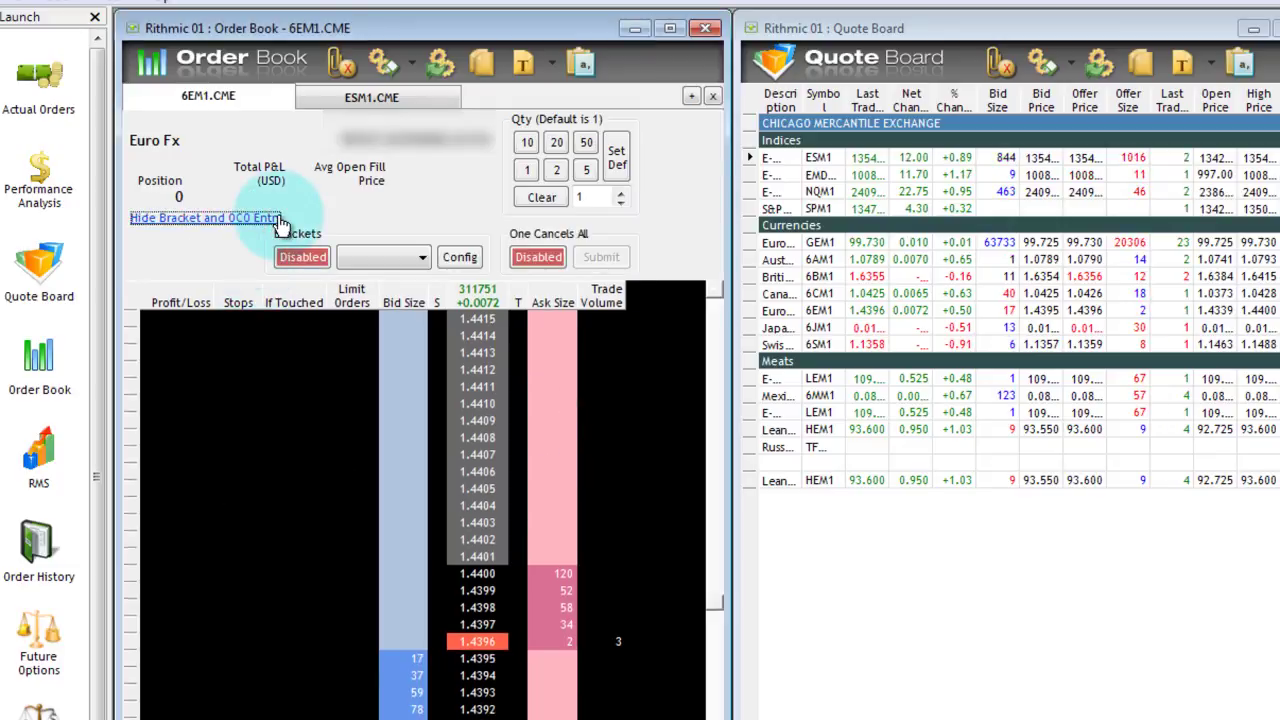